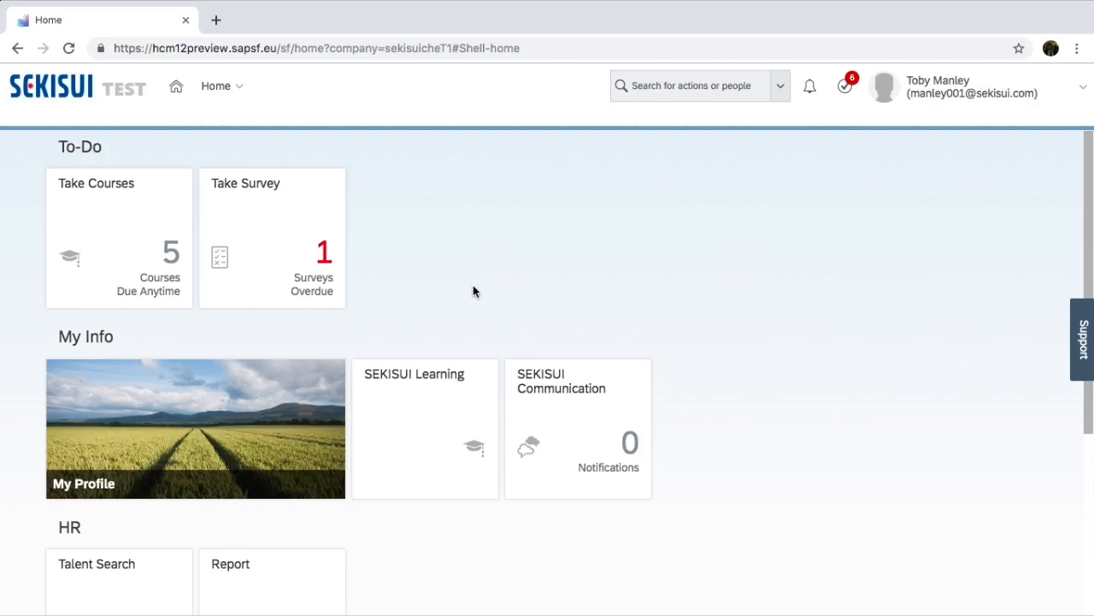
- Open the Assessments section of the Content area in Learning Management
scroll(473, 285, down, 3)
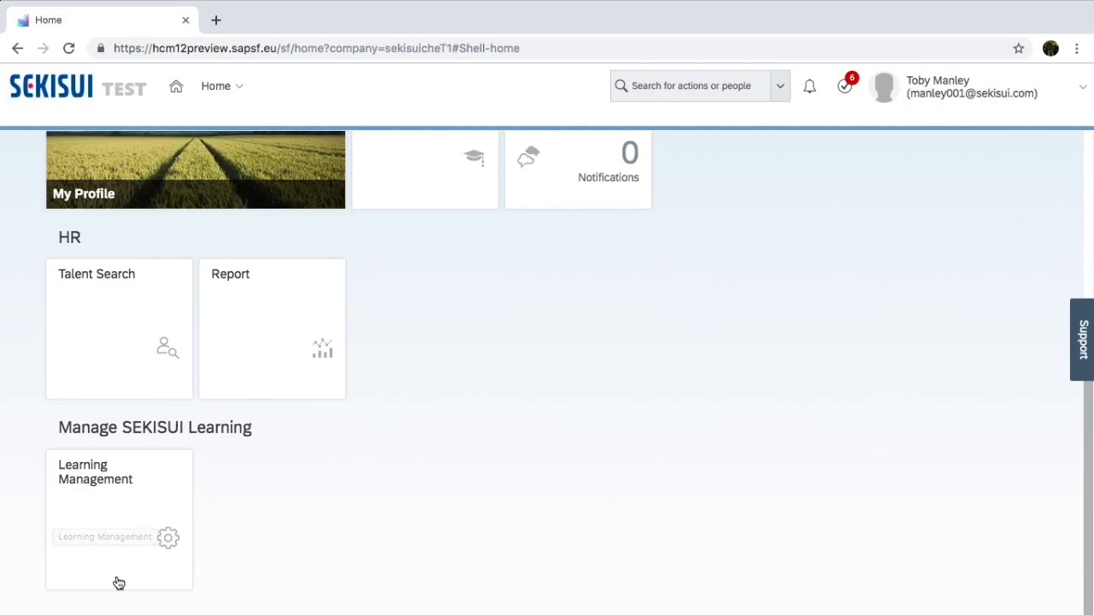
click(109, 513)
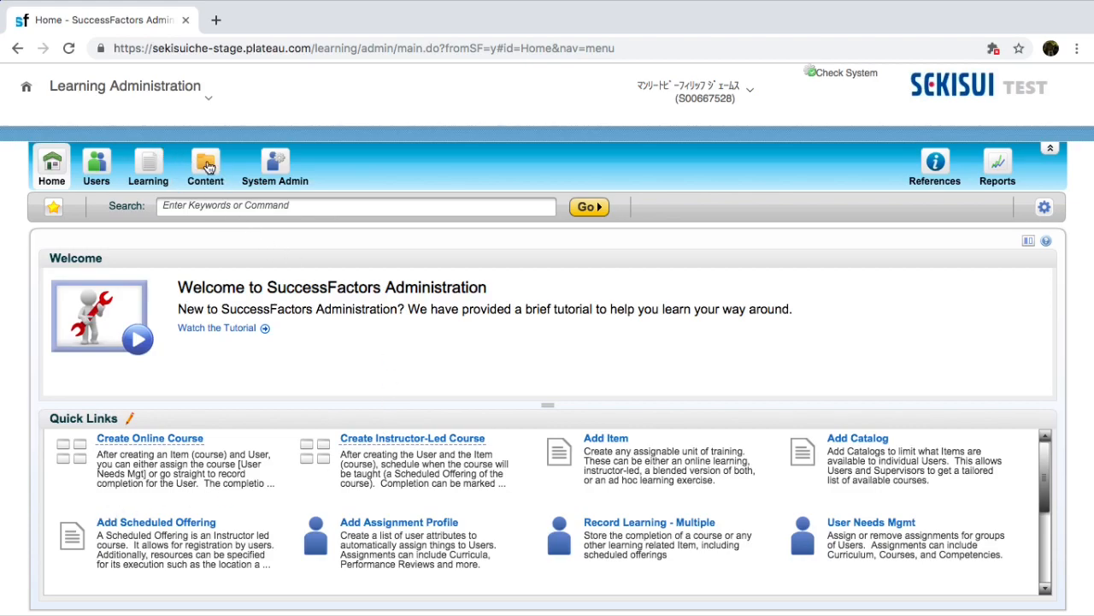
click(220, 178)
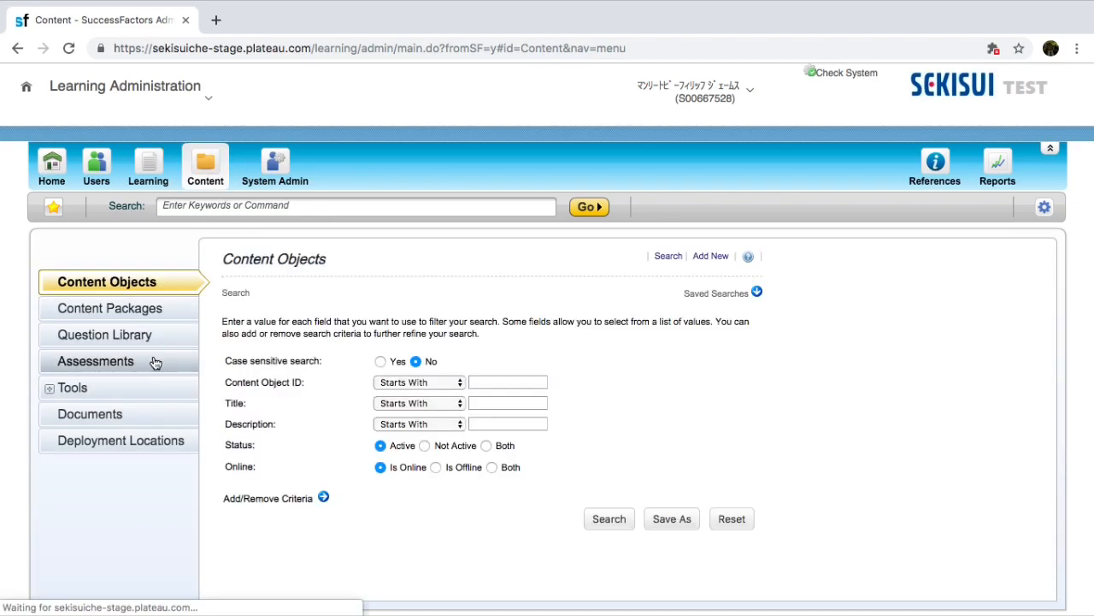
click(154, 363)
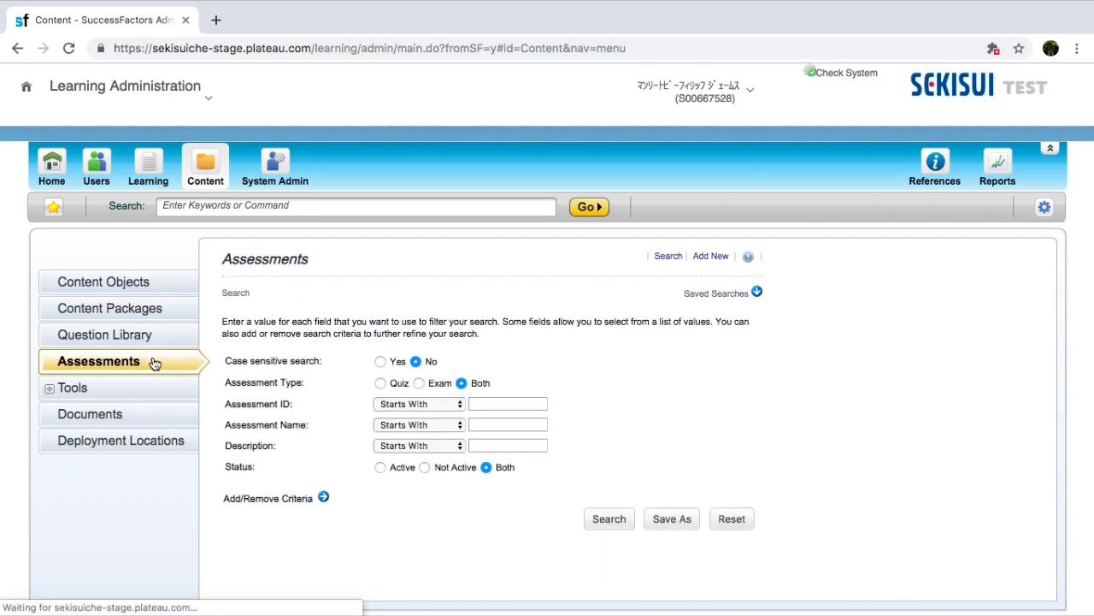
- Start a new quiz assessment with the quiz ID EXAMPLEQUIZID1 and the name "Example Quiz"
click(709, 256)
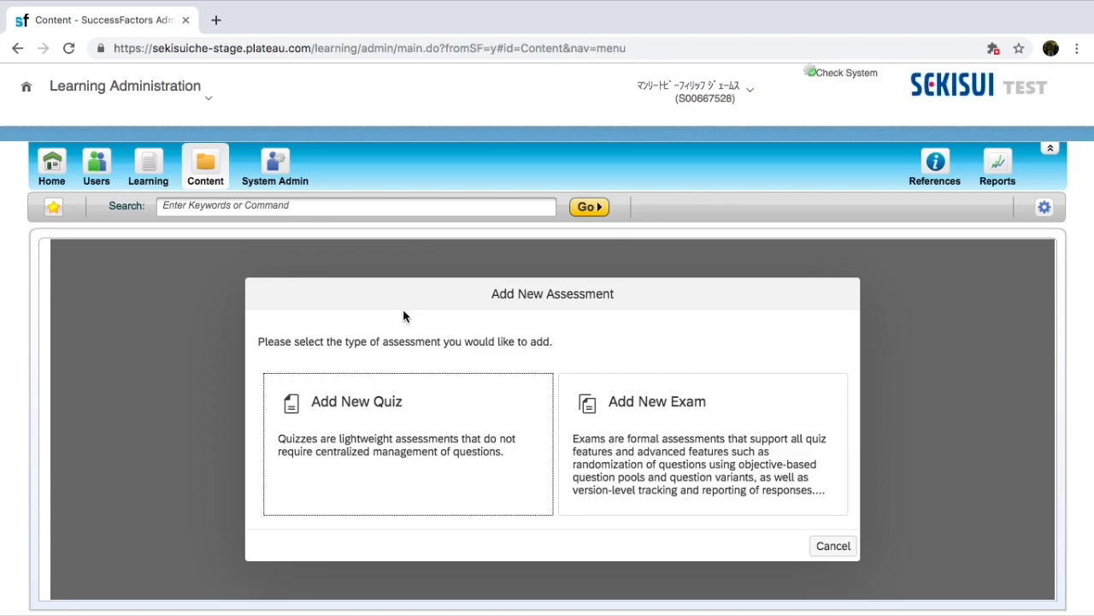
click(399, 426)
click(405, 429)
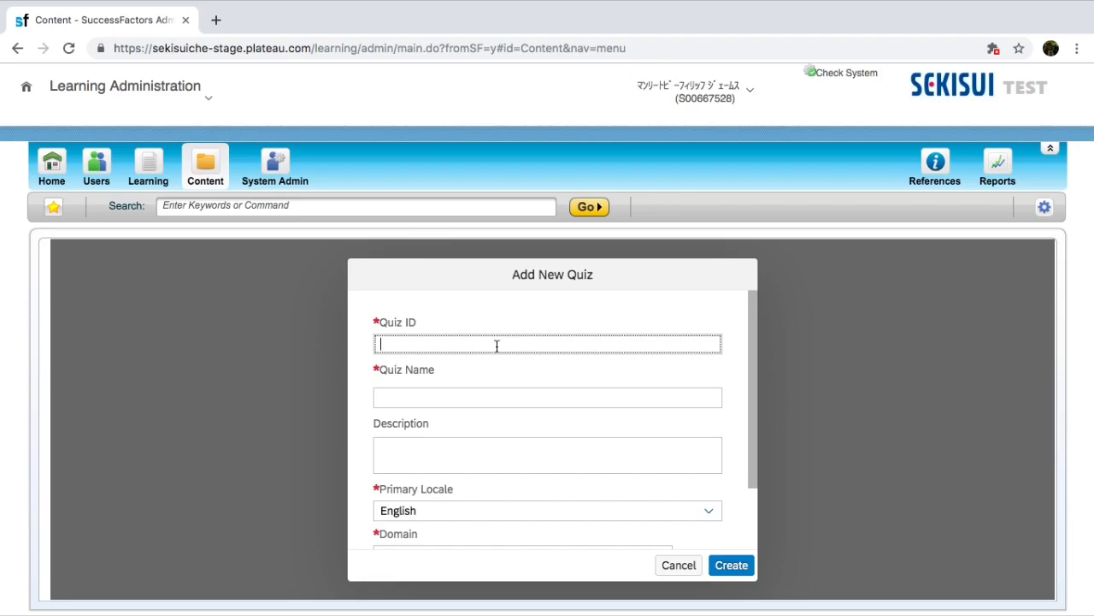
text(EXAMPLEQUI)
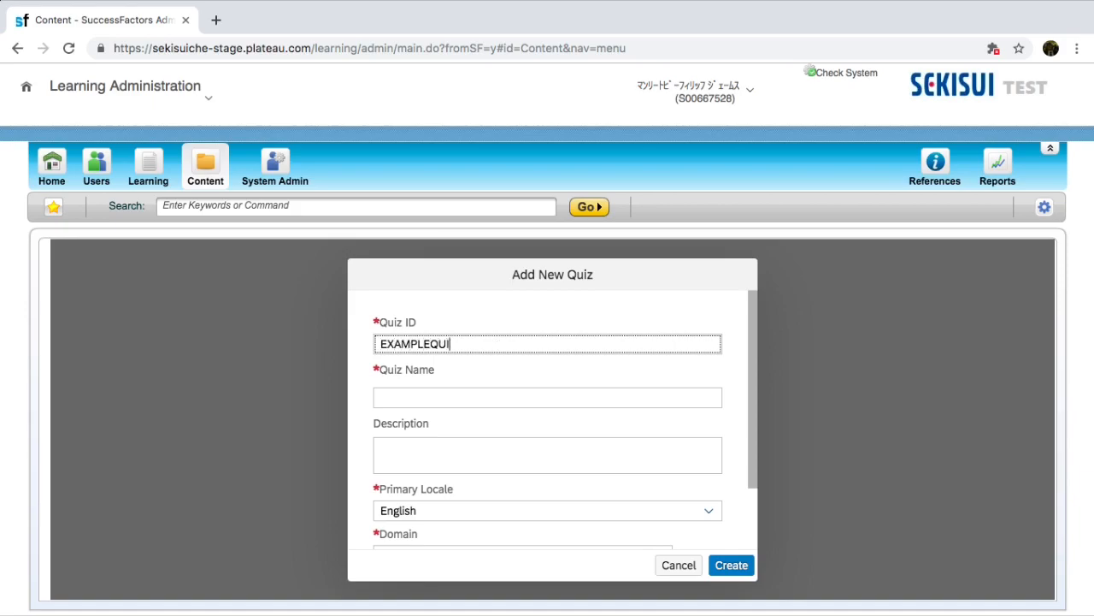
text(ZID1)
click(449, 399)
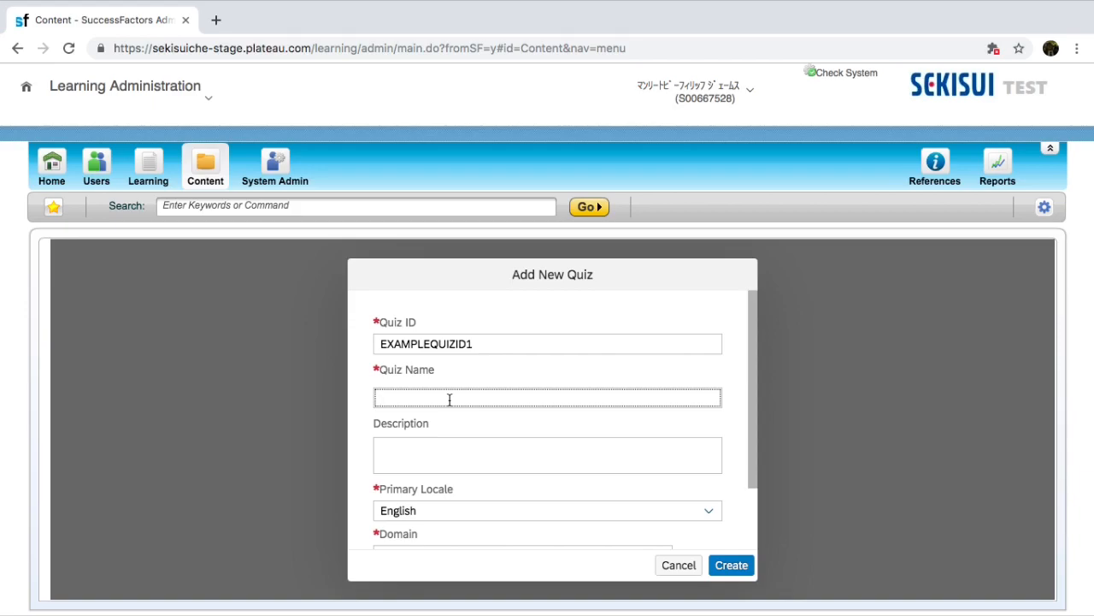
text(Example Quiz)
- Set the quiz's domain to ALL, the corporate company domain, and create the quiz
drag(752, 406, 752, 464)
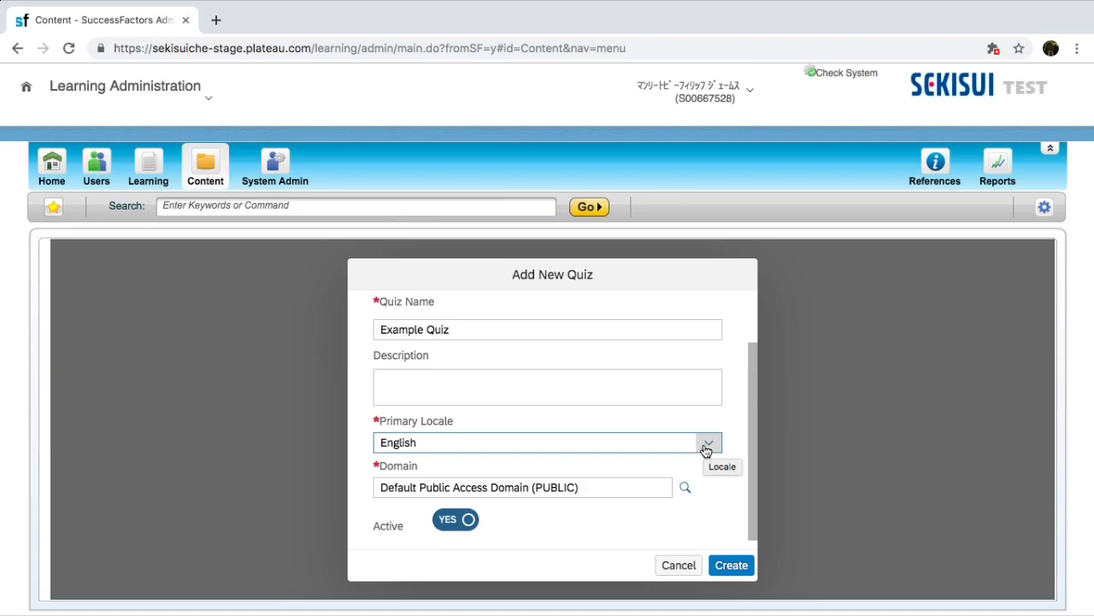
click(678, 495)
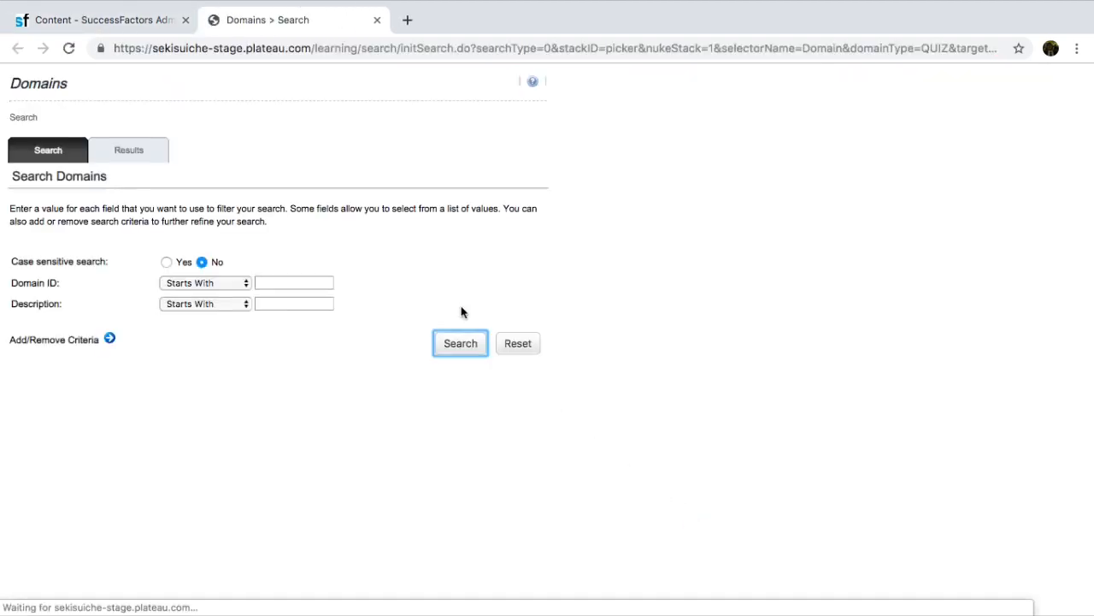
click(468, 347)
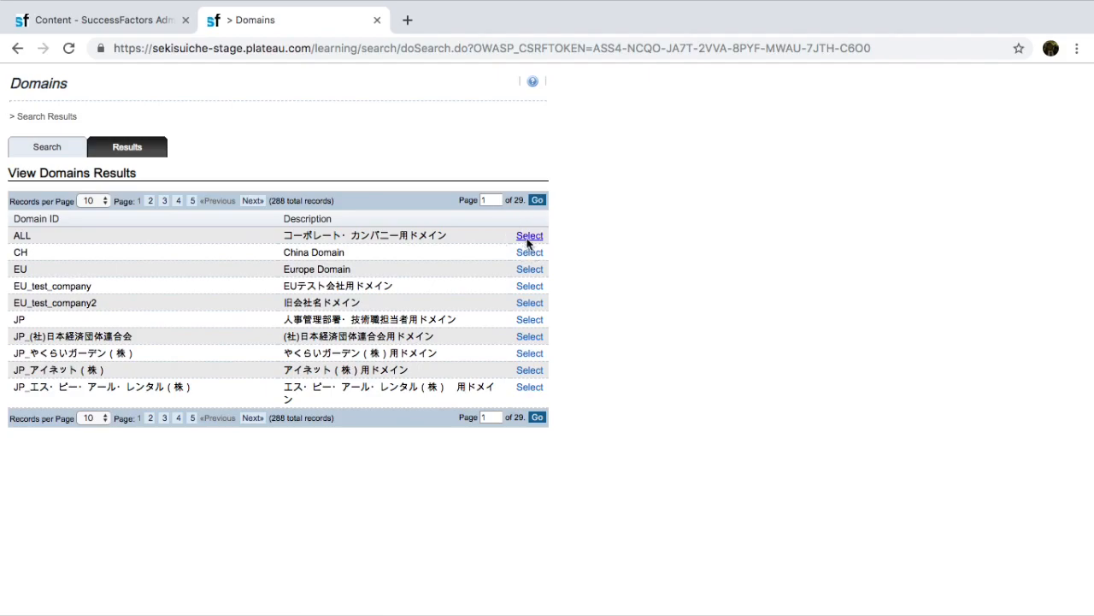
click(527, 238)
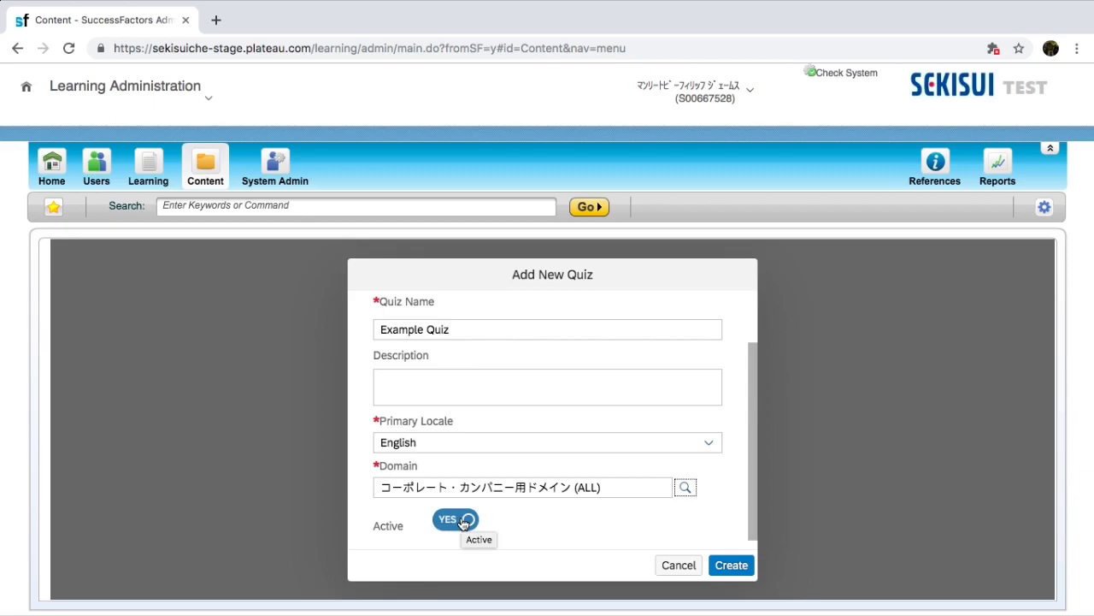
click(731, 568)
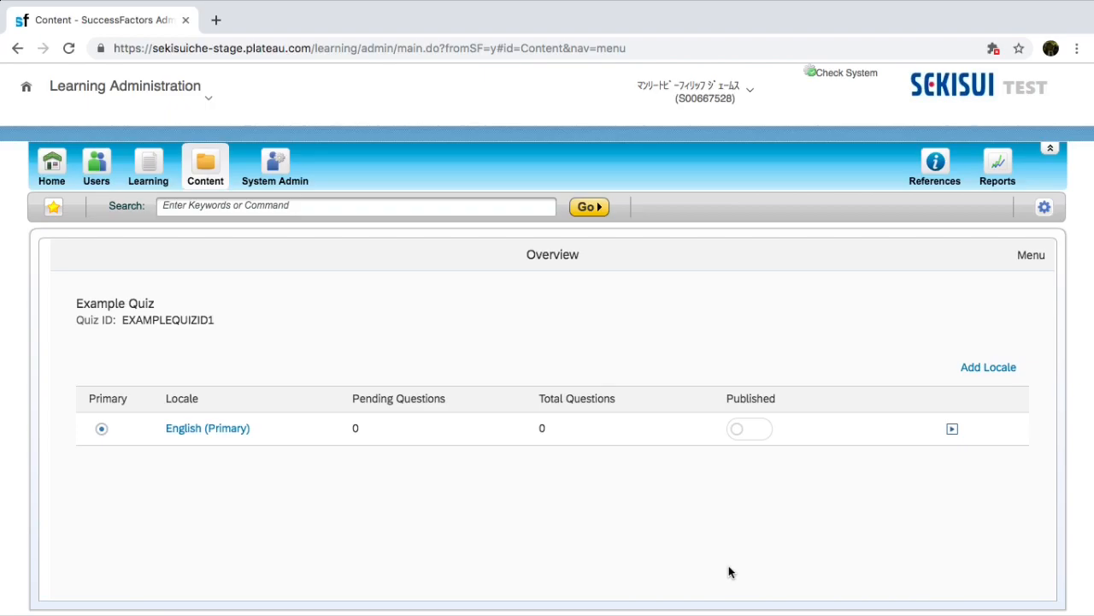
- Add a single-answer question to the English version of the quiz reading "Who is the president of SEKISUI Chemical?"
click(203, 432)
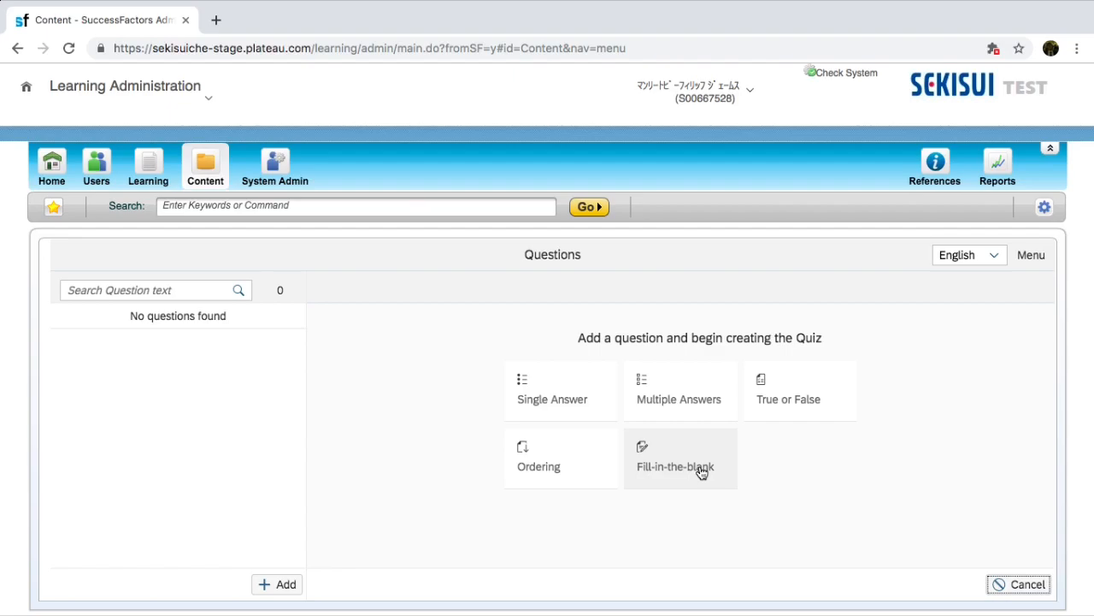
click(560, 405)
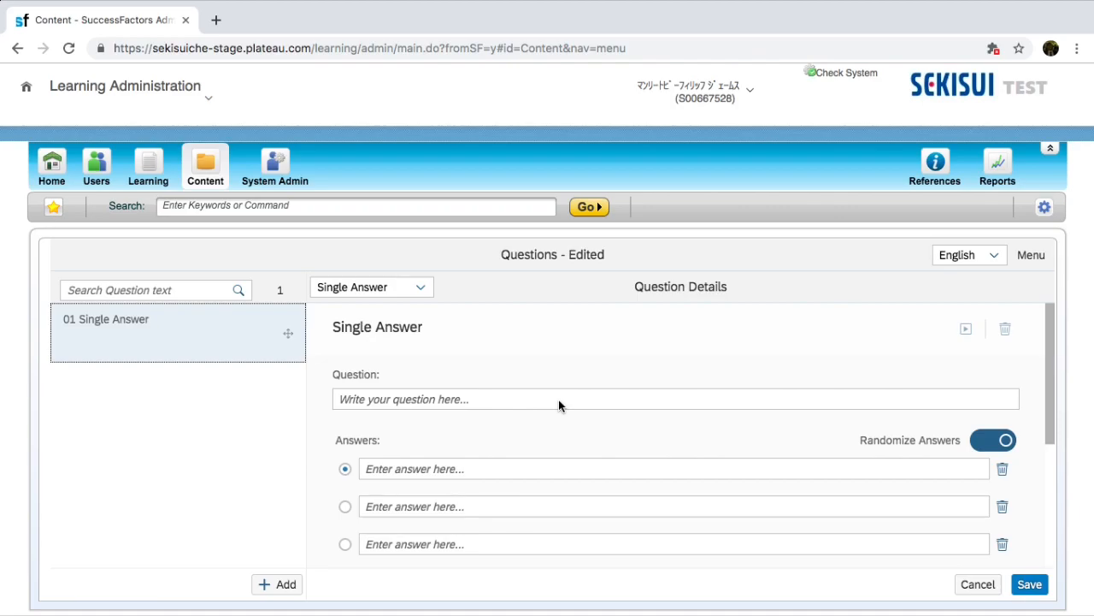
click(436, 398)
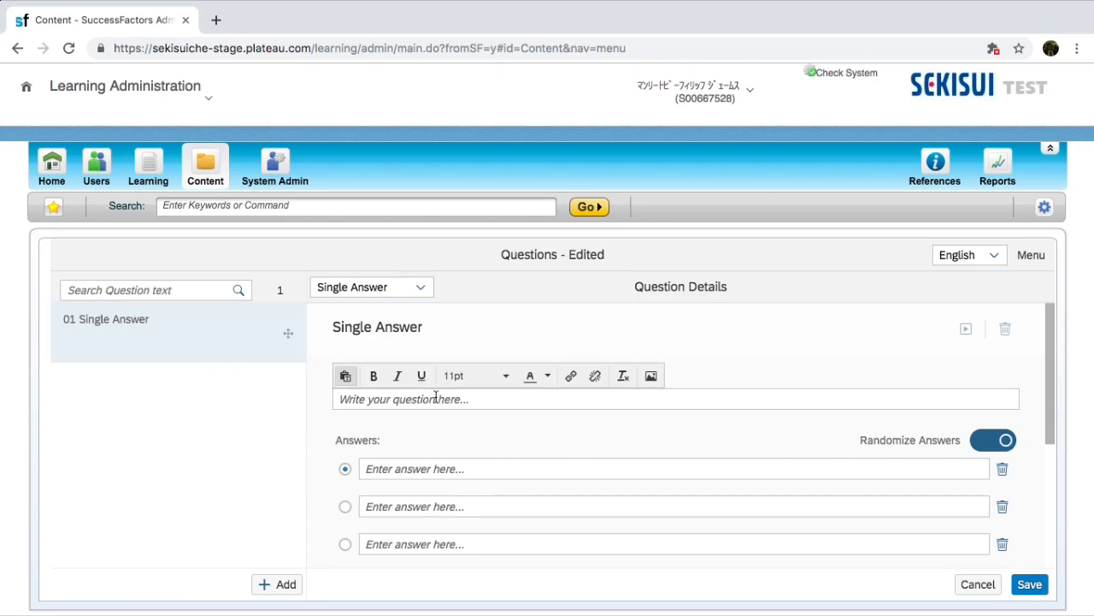
text(Who is the president of SEKISUI CHemi)
key(BackSpace)
key(BackSpace)
key(BackSpace)
key(BackSpace)
text(hemical)
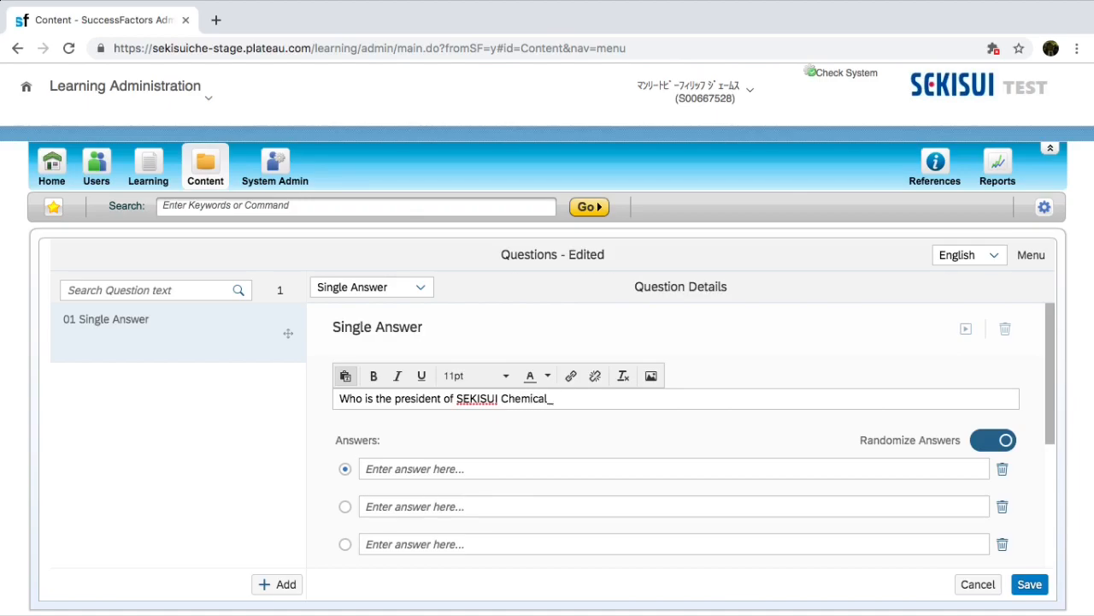
text(?)
- Enter four people's names as answer options with the president's name as the correct first answer, and save the question
click(393, 473)
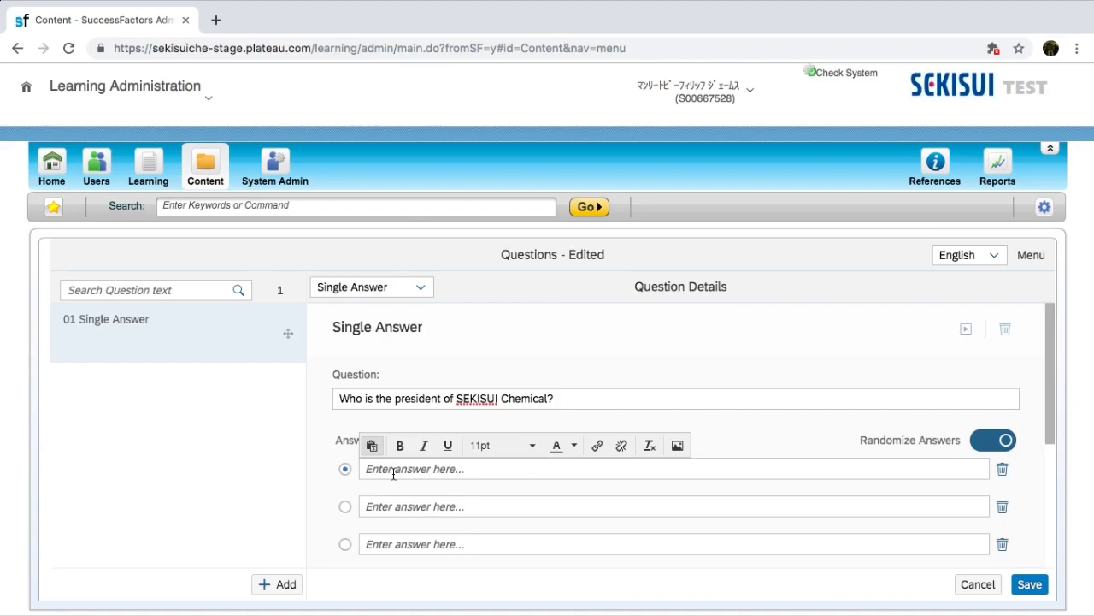
click(393, 474)
text(Te)
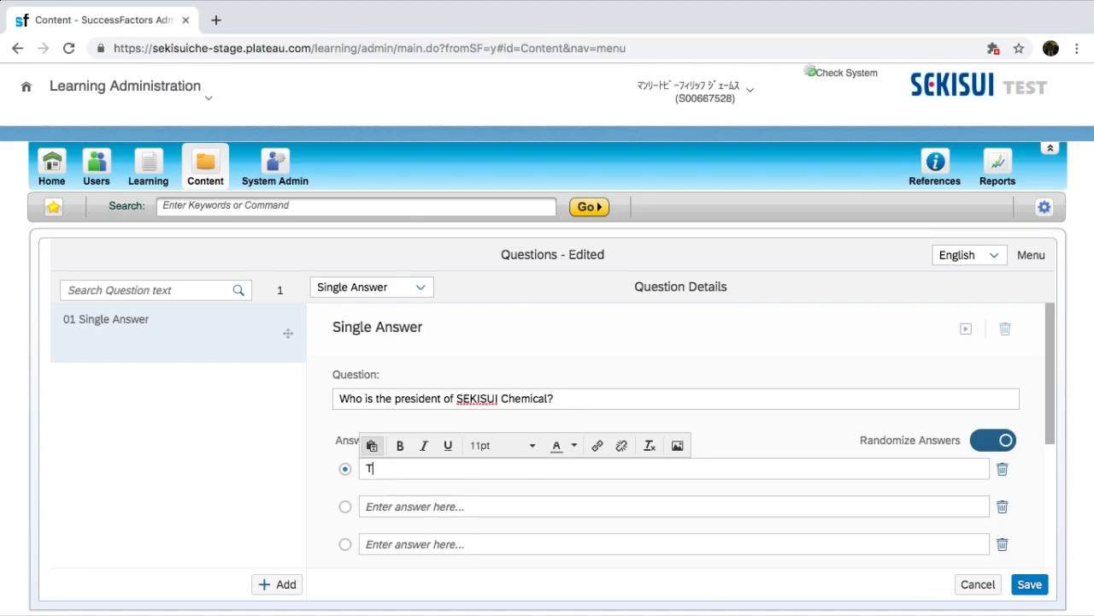
key(BackSpace)
key(BackSpace)
text(Mr. Koh)
key(BackSpace)
text(ge)
click(390, 508)
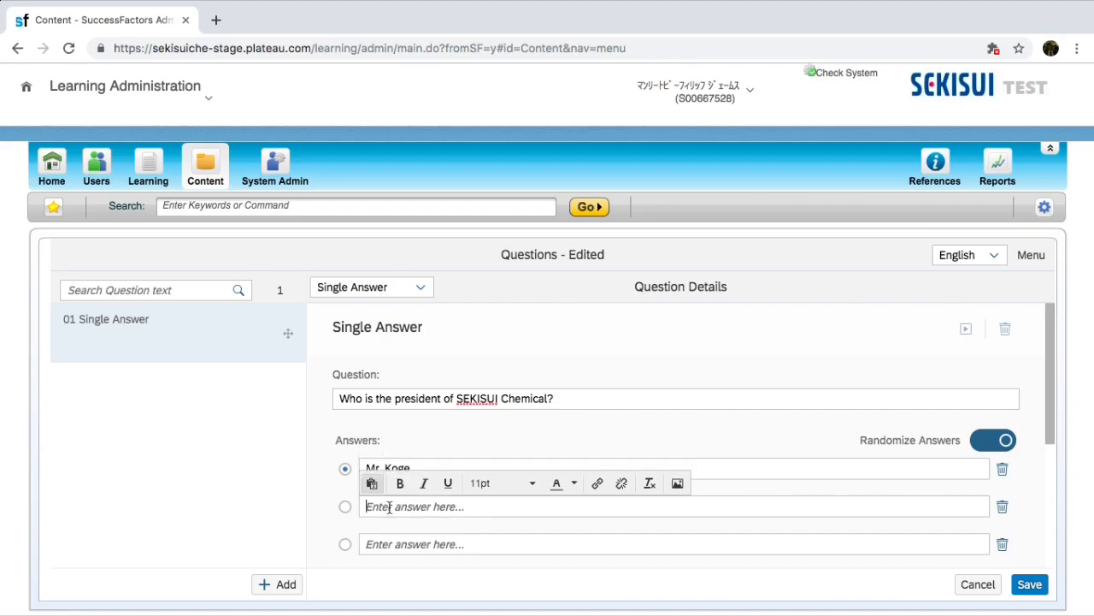
text(Mr. O)
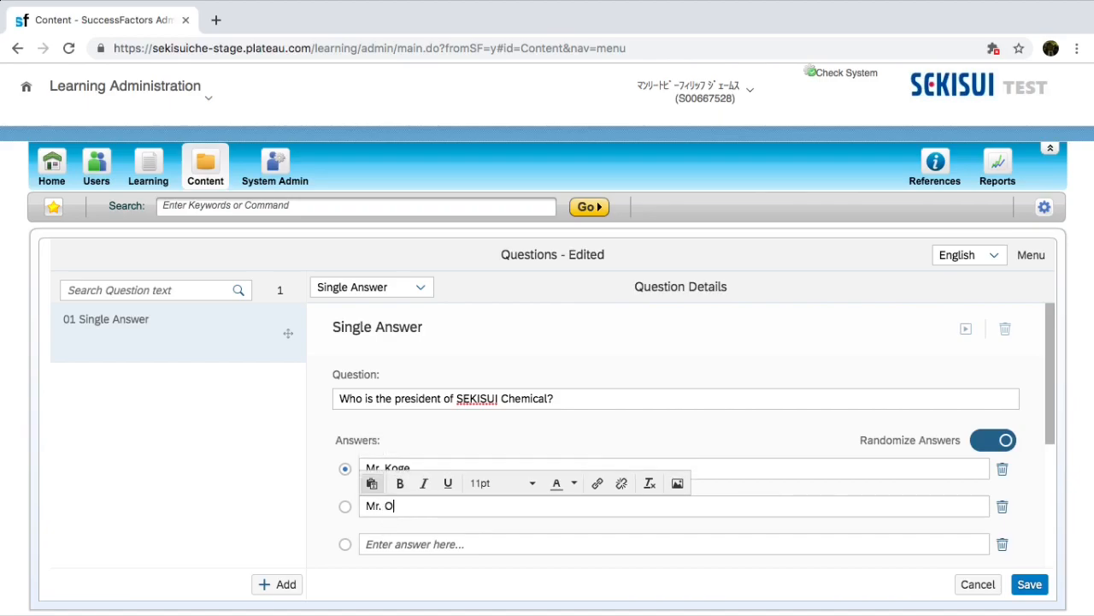
text(kubo)
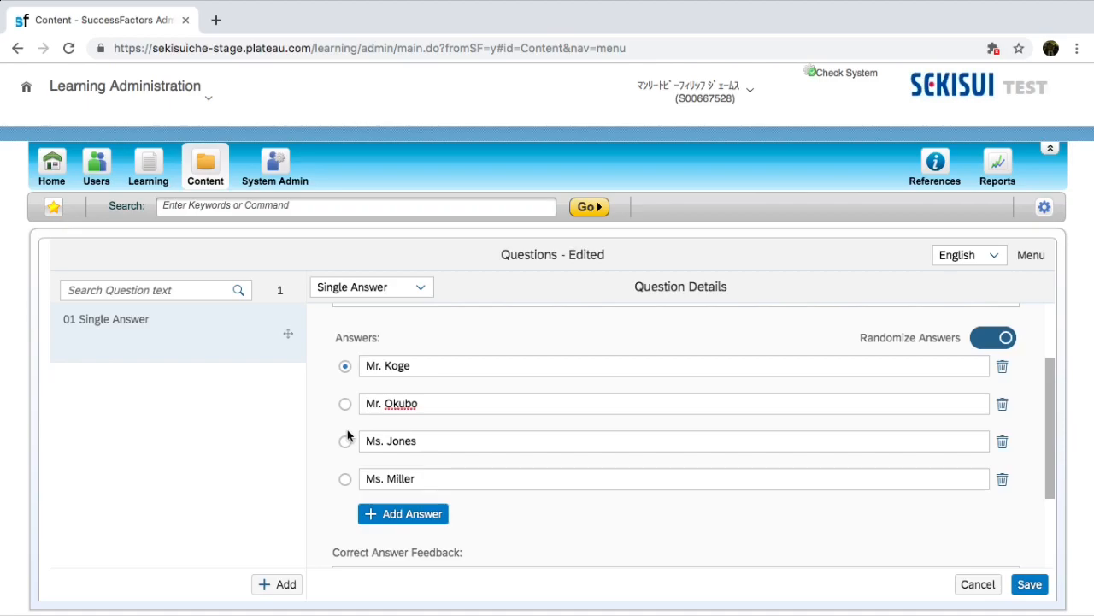
scroll(347, 436, down, 3)
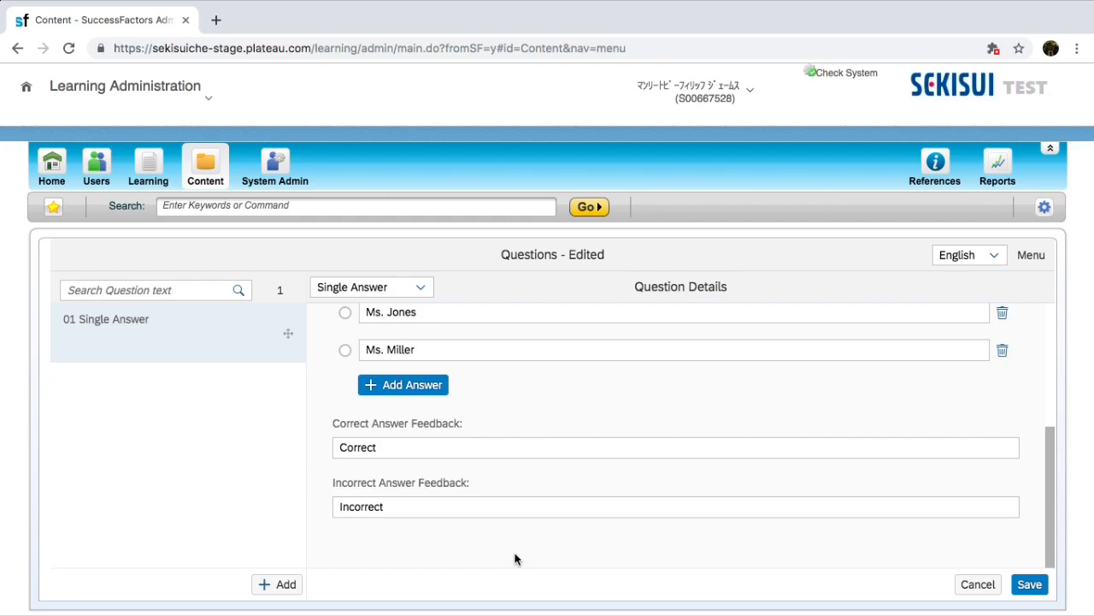
click(1032, 587)
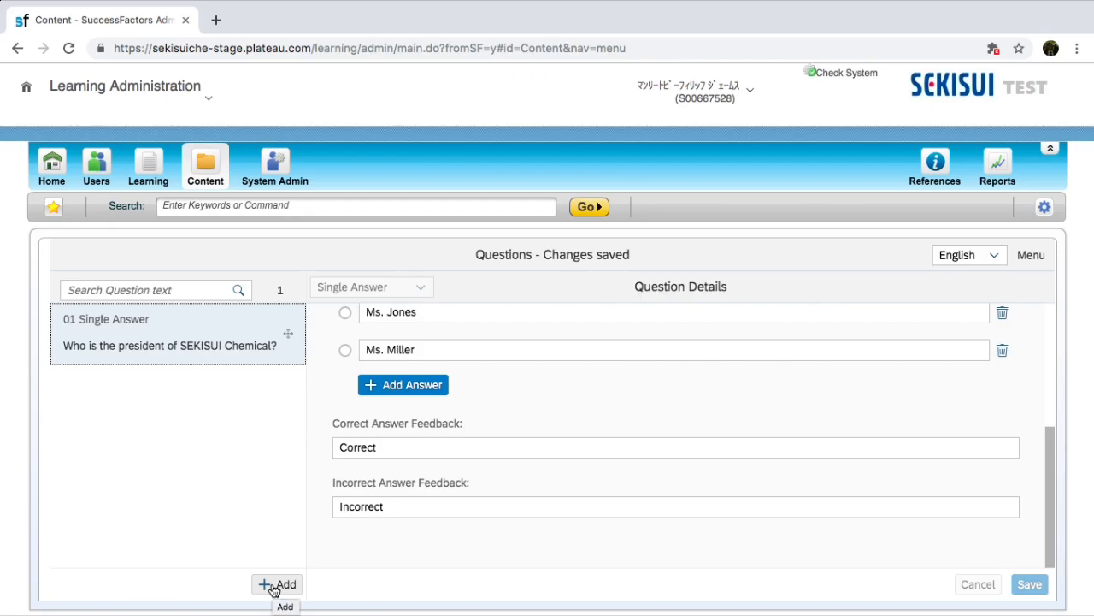
- Add a multiple-answers question reading "Which of the below are part of the 3 'S' Principle?"
click(273, 590)
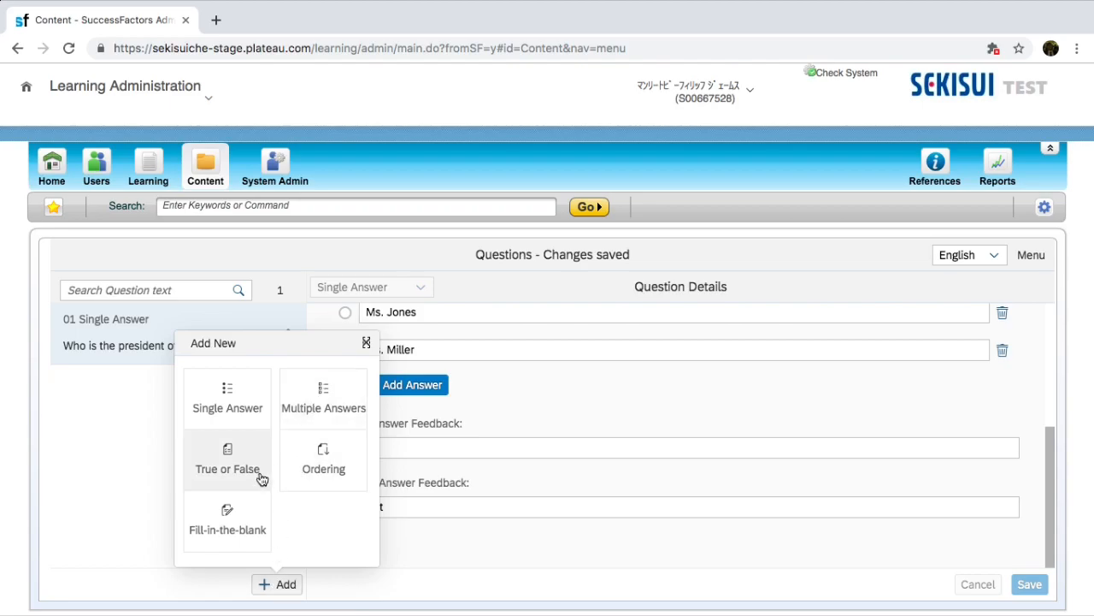
click(328, 394)
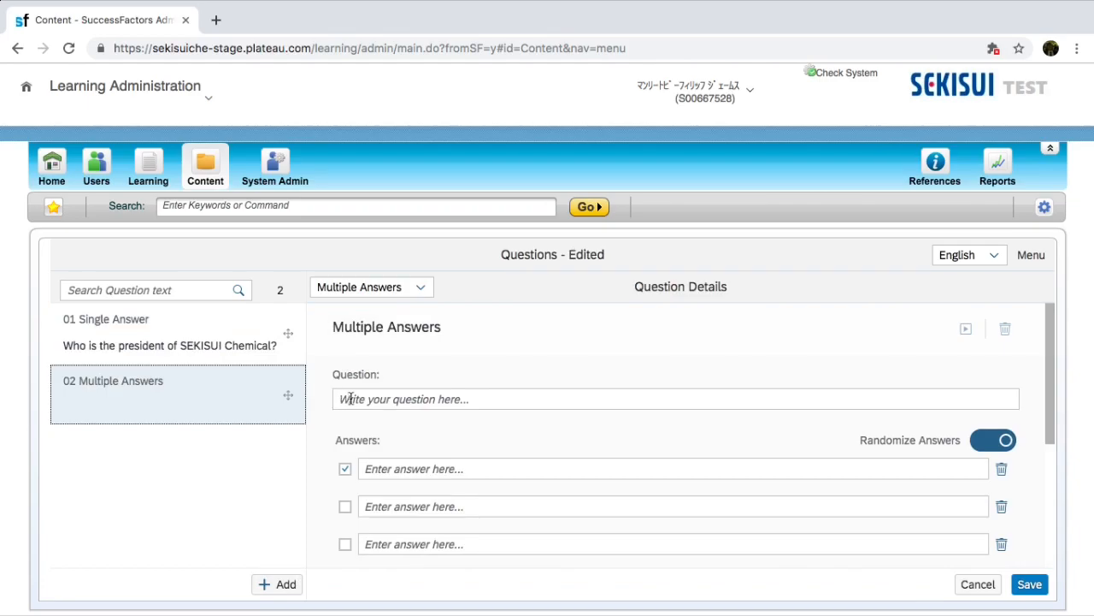
click(351, 399)
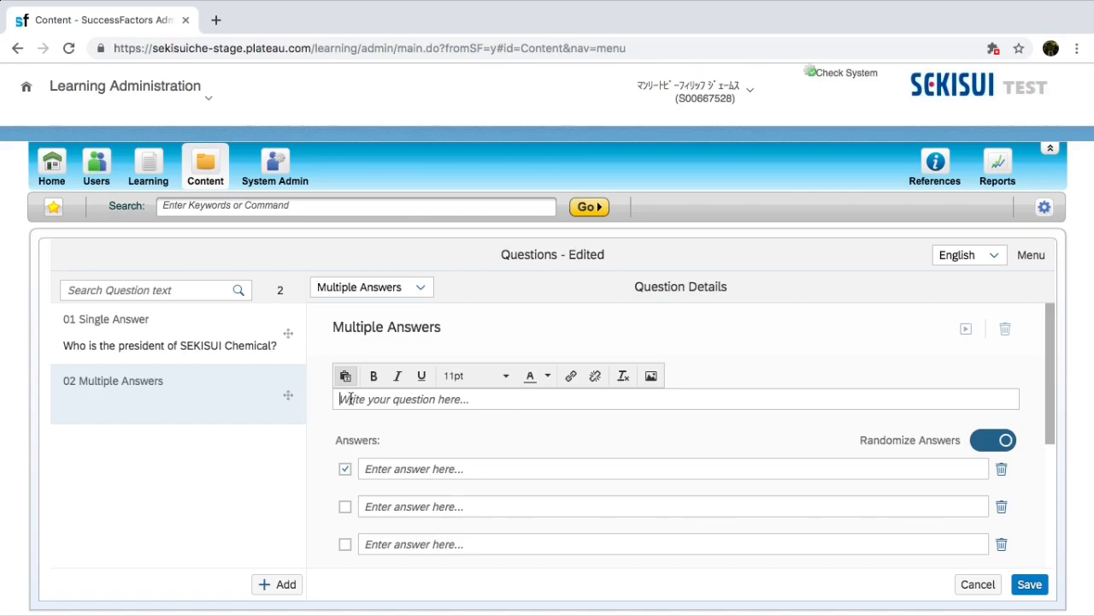
text(Which of the below opt)
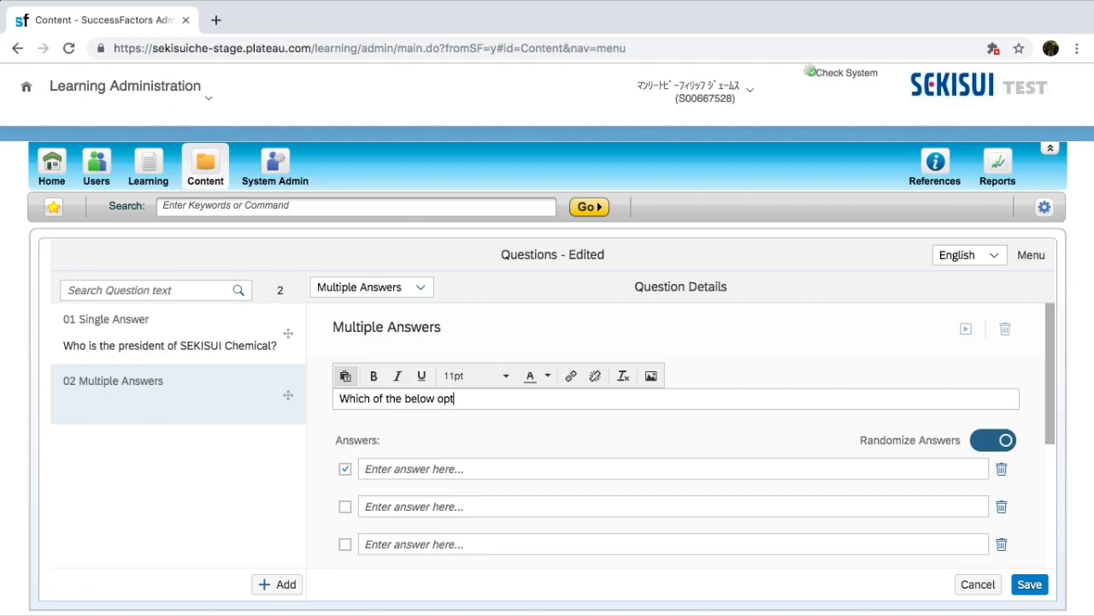
text(ions are part)
key(BackSpace)
key(BackSpace)
key(BackSpace)
key(BackSpace)
key(BackSpace)
key(BackSpace)
key(BackSpace)
key(BackSpace)
key(BackSpace)
key(BackSpace)
key(BackSpace)
key(BackSpace)
key(BackSpace)
key(BackSpace)
key(BackSpace)
key(BackSpace)
text(are part of the 3 'S' P)
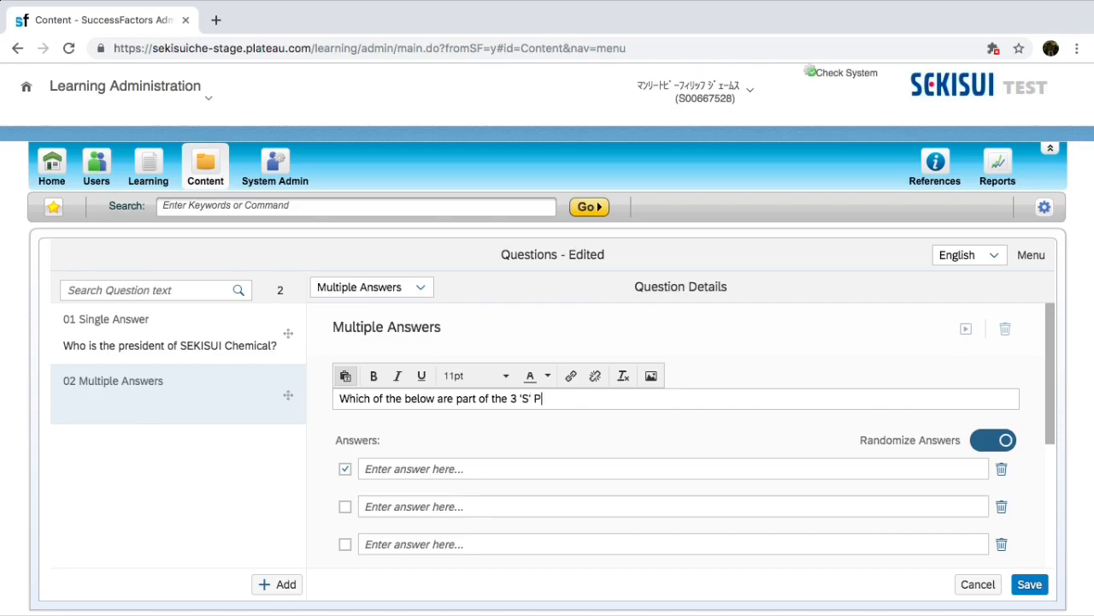
text(rinciple?)
- Enter the answers Service, Sausages, Speed and Spaghetti, and mark Speed as correct in addition to Service
click(368, 469)
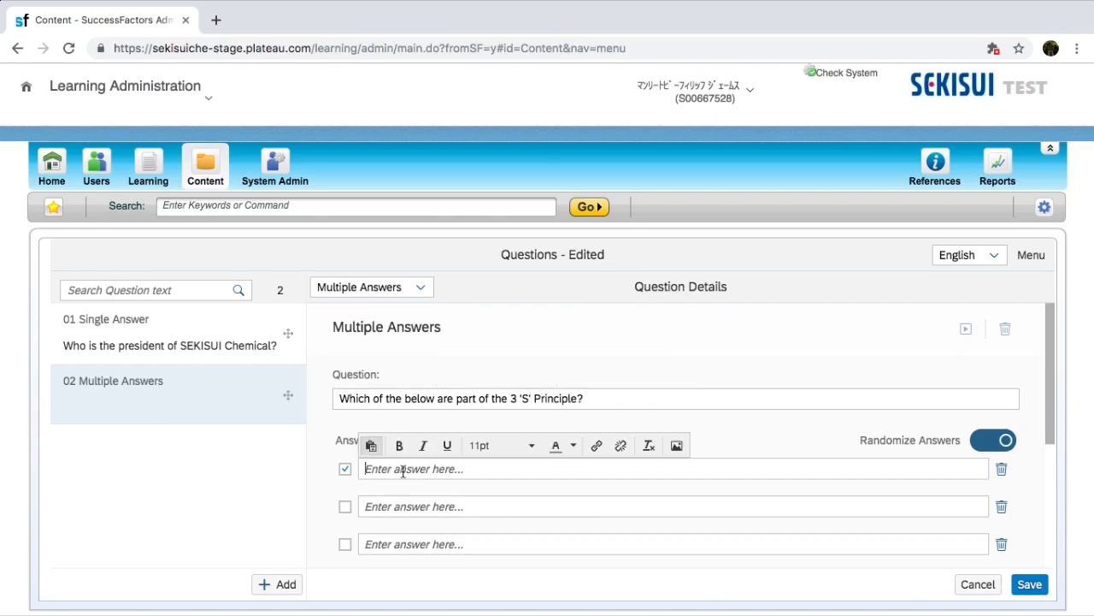
text(Service)
click(403, 507)
text(Sausages)
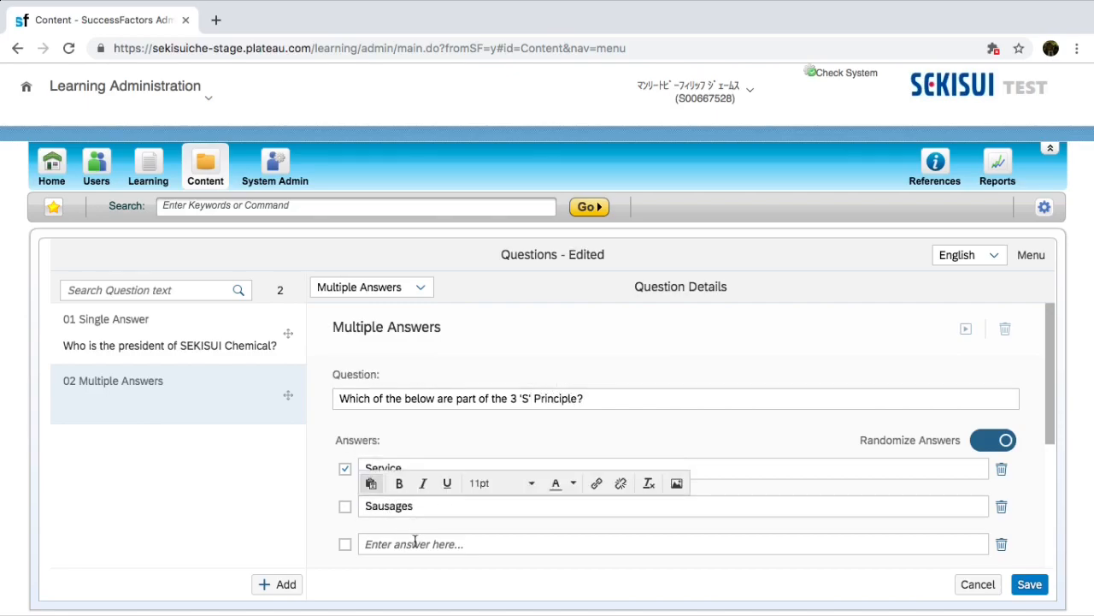
scroll(403, 489, down, 1)
click(403, 489)
text(Speed)
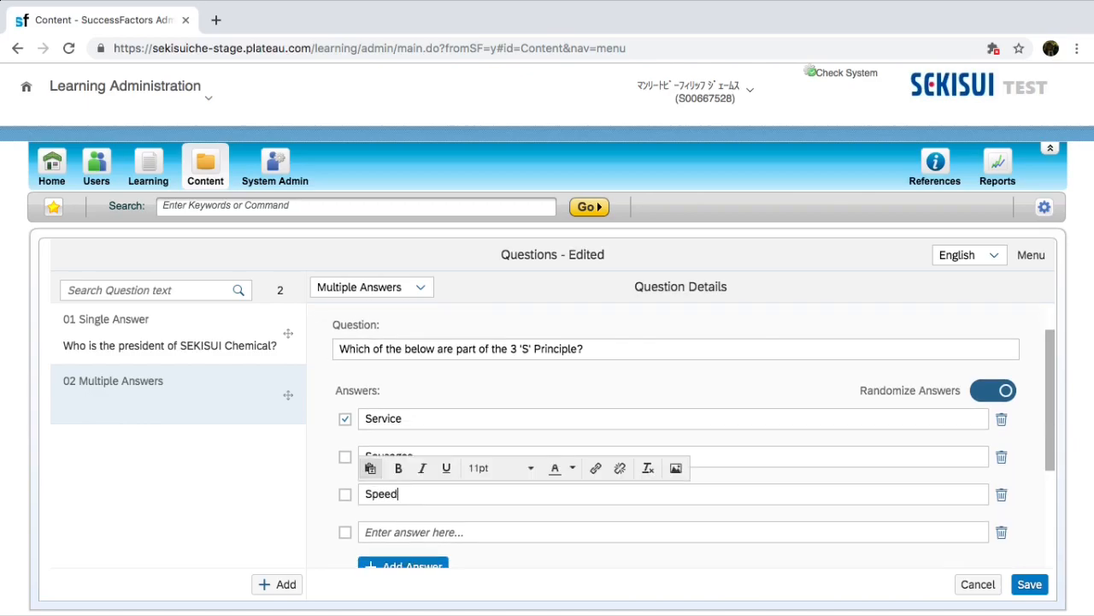
click(391, 531)
text(Spaghett)
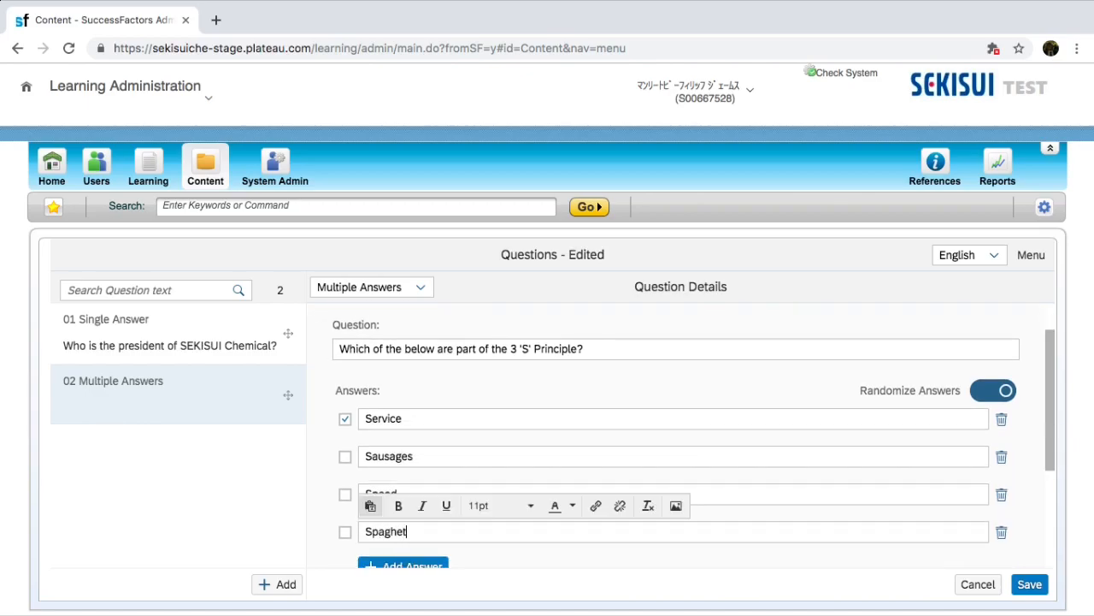
text(i)
click(344, 495)
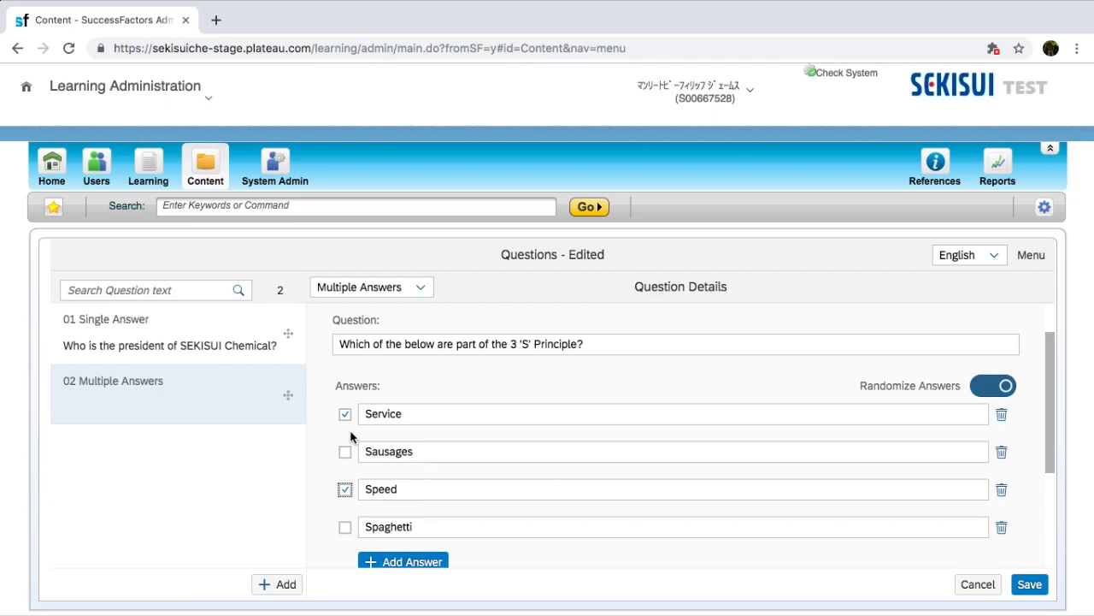
scroll(350, 437, down, 1)
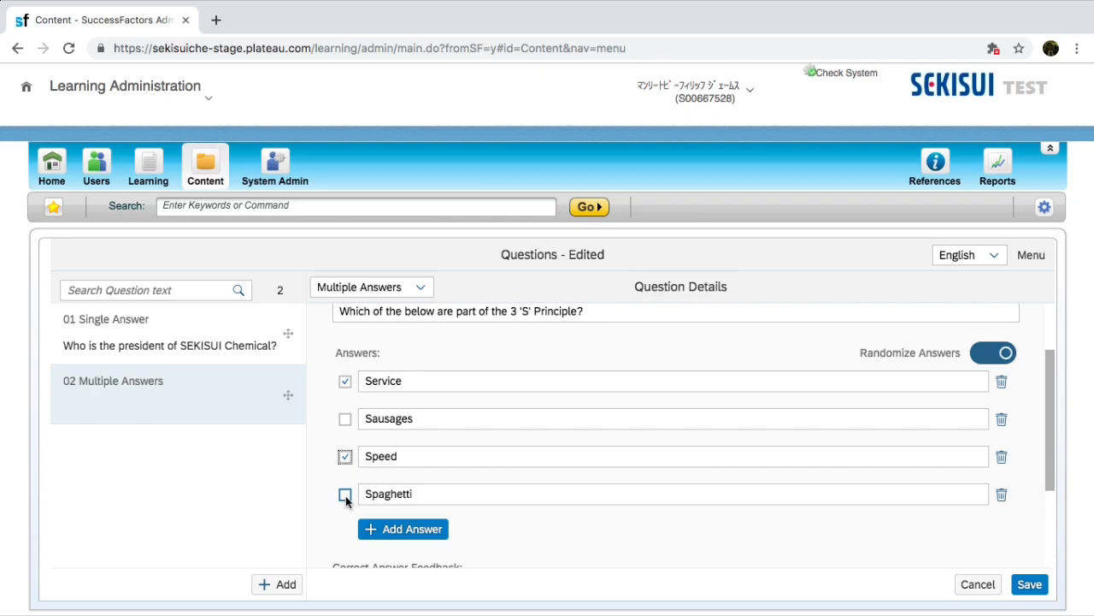
- Save the multiple-answers question about the 3 'S' Principle with its default Correct and Incorrect feedback
scroll(350, 498, down, 2)
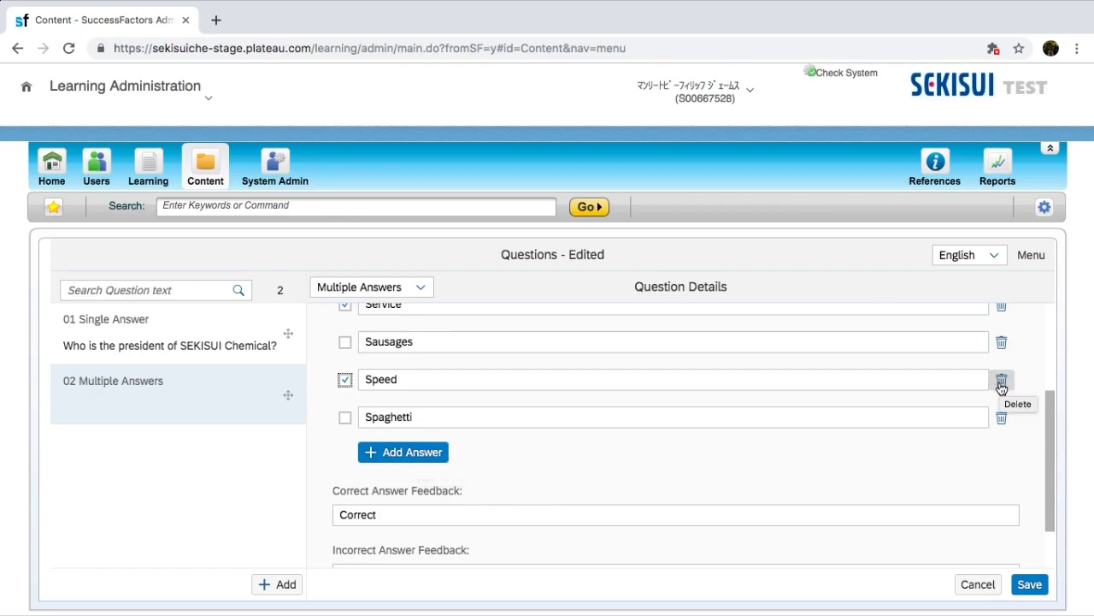
scroll(519, 516, down, 1)
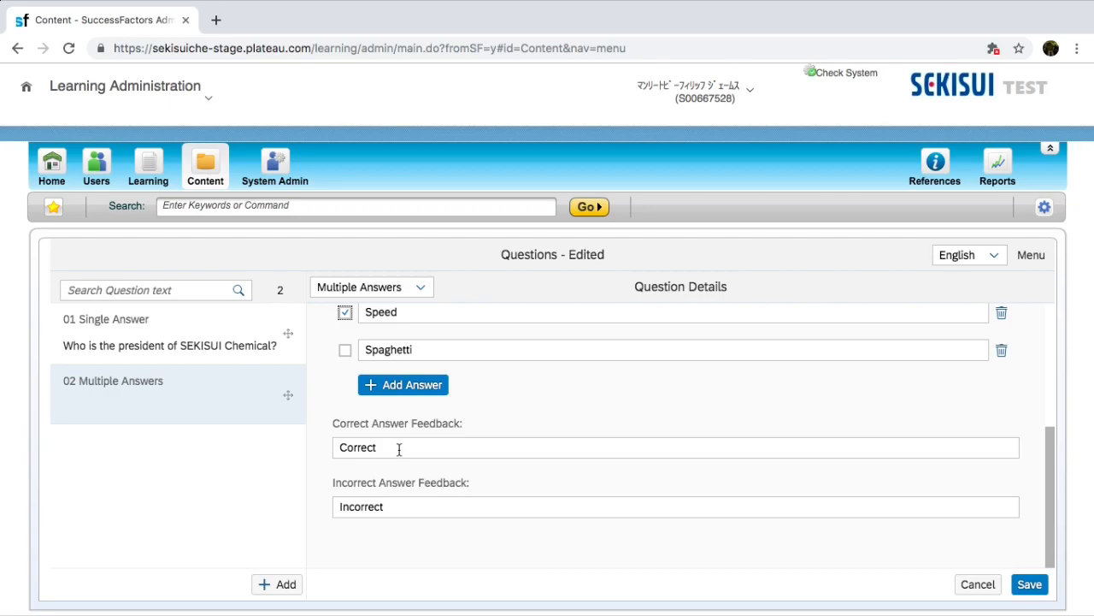
click(1030, 585)
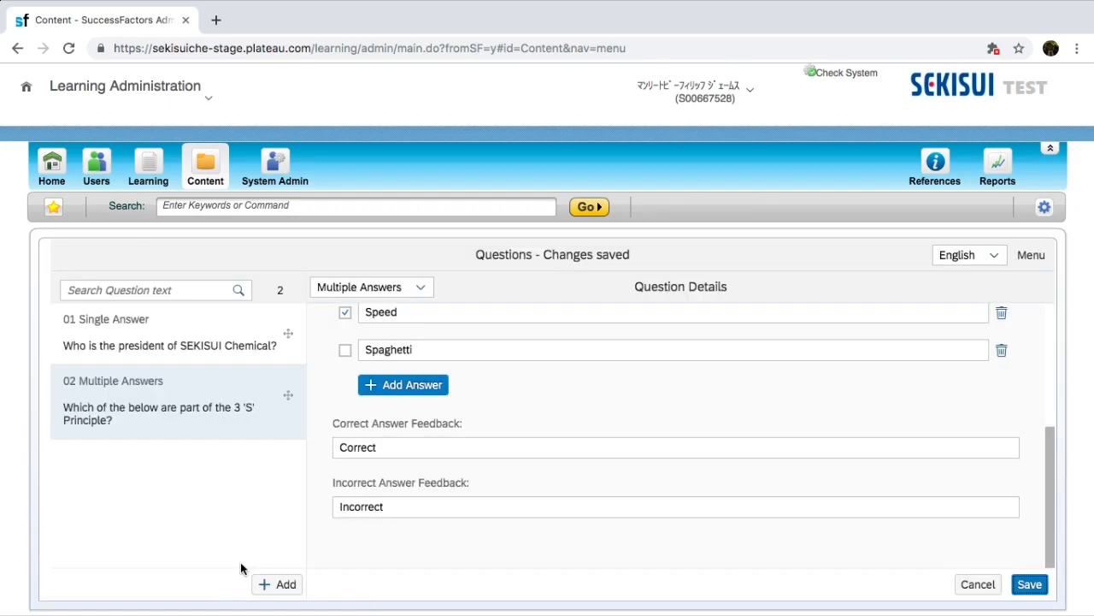
- Add and save a true-or-false question reading "SEKISUI was founded in 1942. True, or false?" with False as the correct answer
click(278, 588)
click(233, 457)
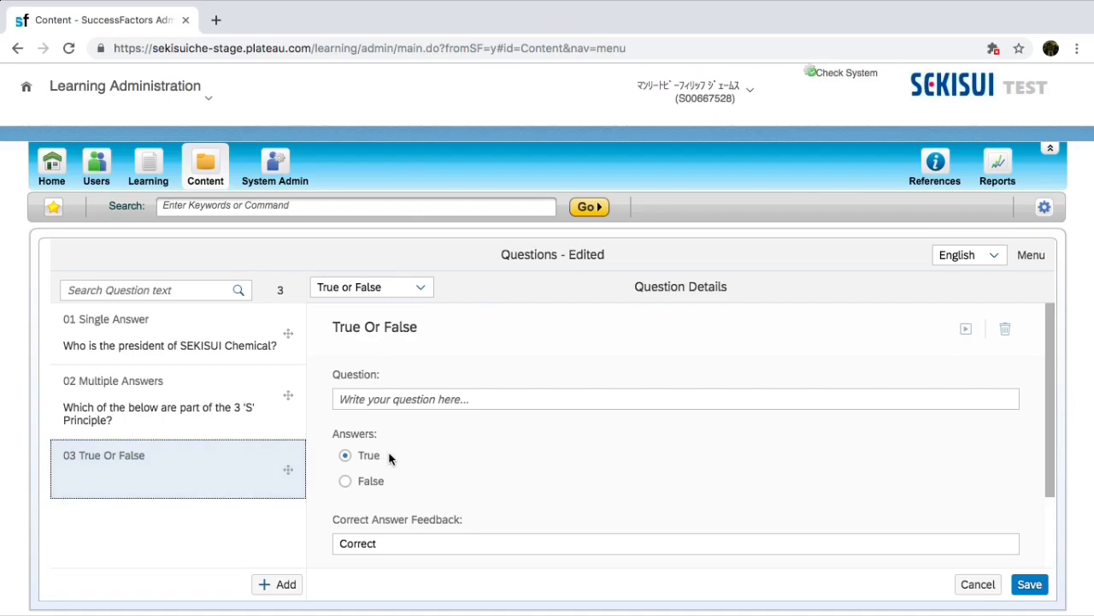
click(372, 401)
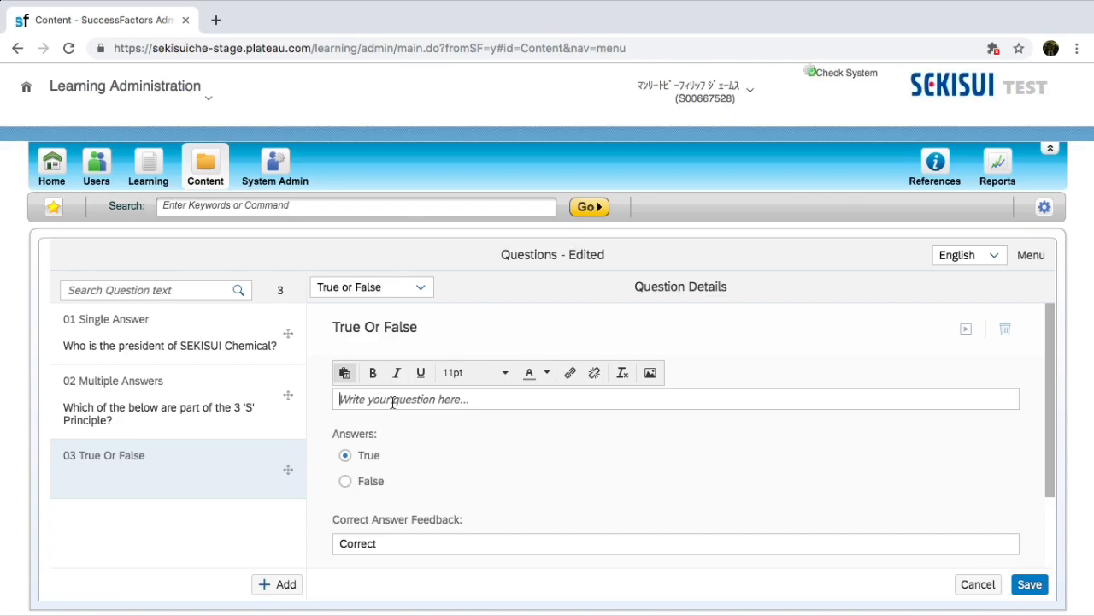
click(380, 400)
text(SEKISUI was founded in 1942. True, or false?)
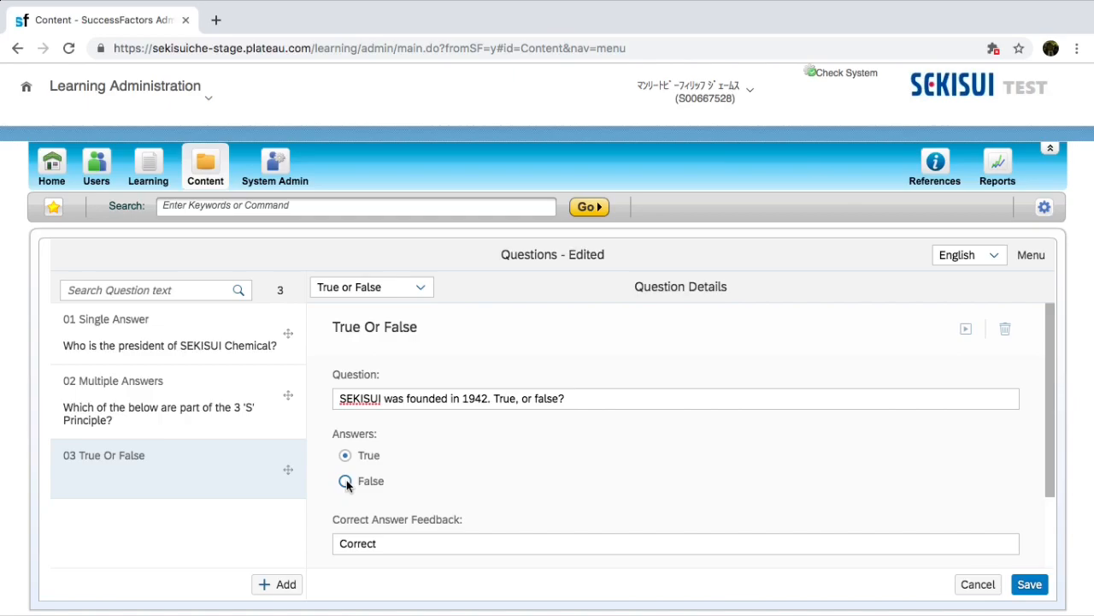
click(345, 481)
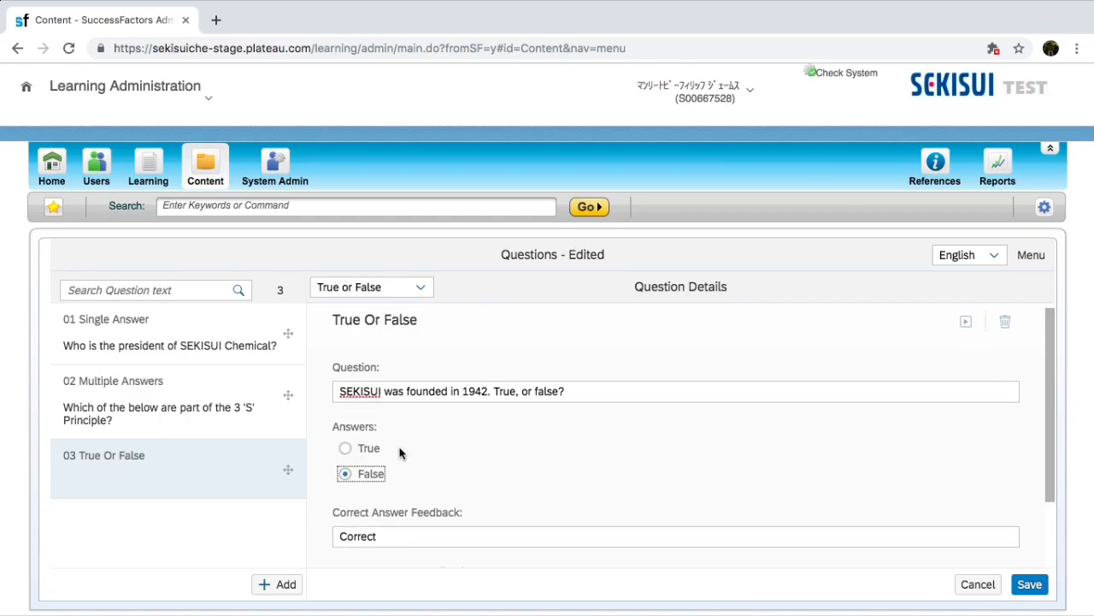
scroll(400, 453, down, 3)
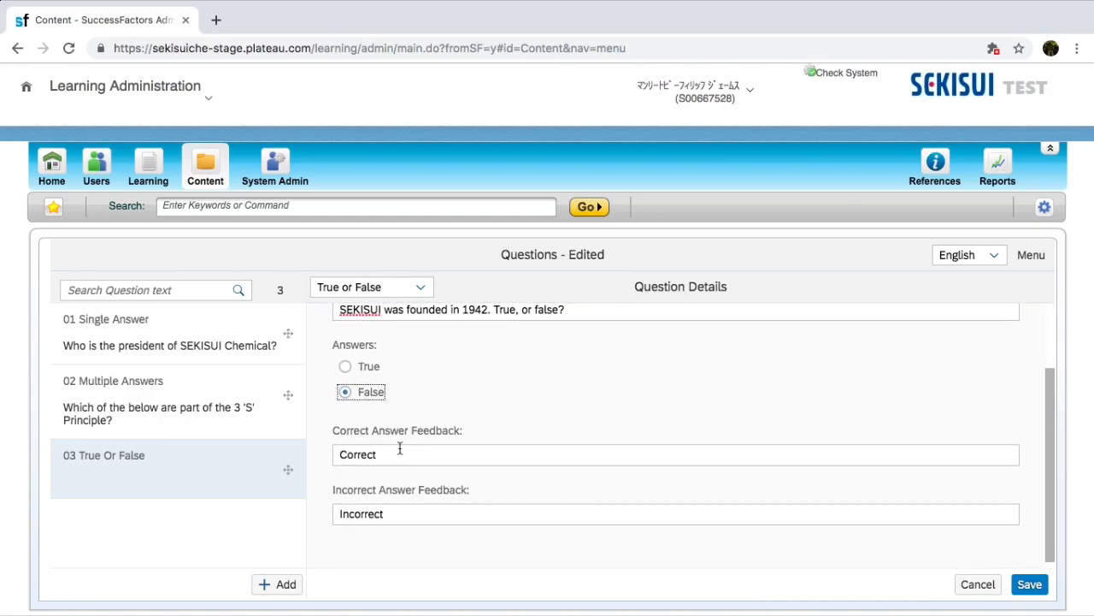
click(1029, 584)
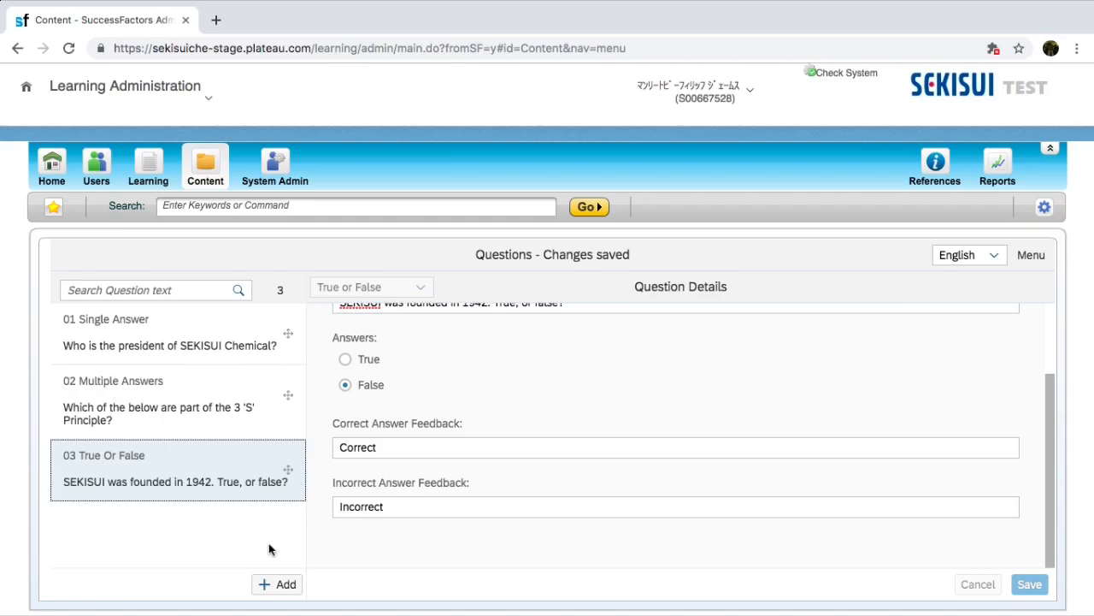
- Add an ordering question reading "What is the correct order of the 3 'S' principle?"
click(281, 588)
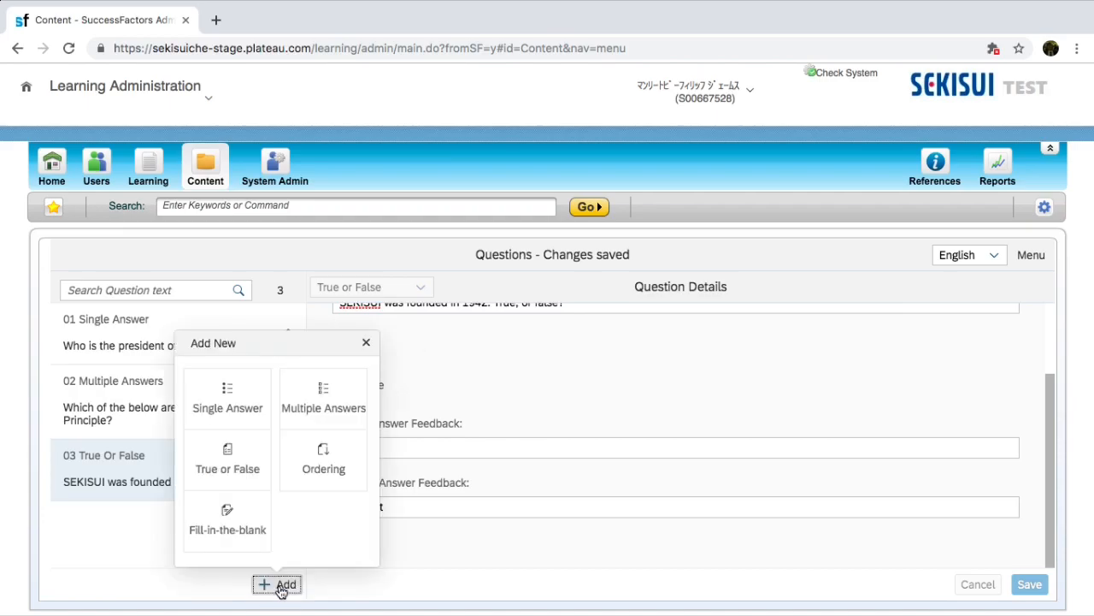
click(317, 466)
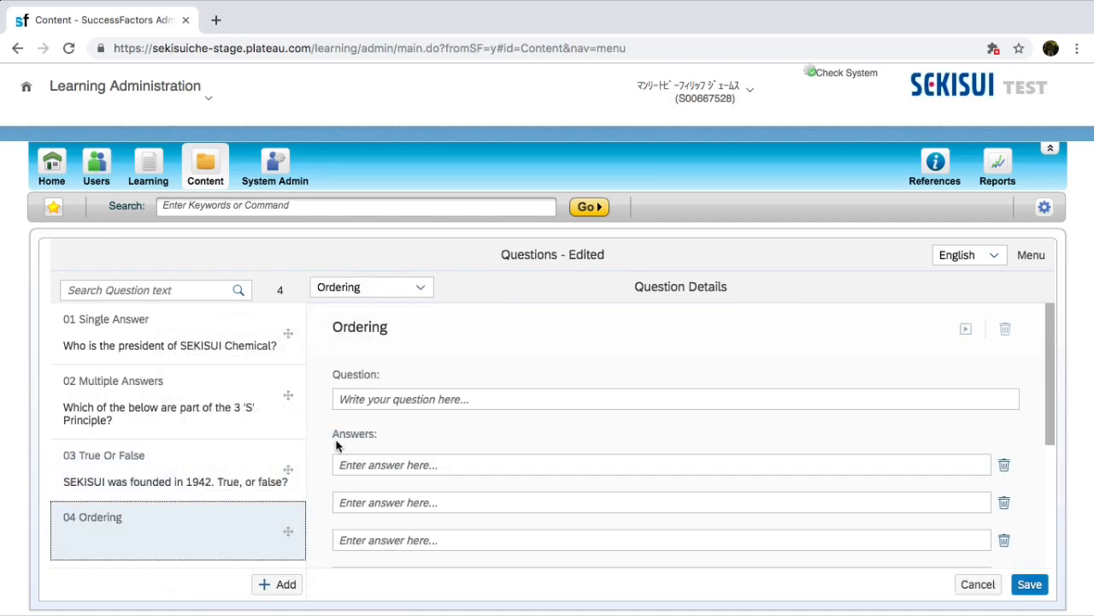
scroll(432, 475, down, 2)
scroll(431, 475, up, 2)
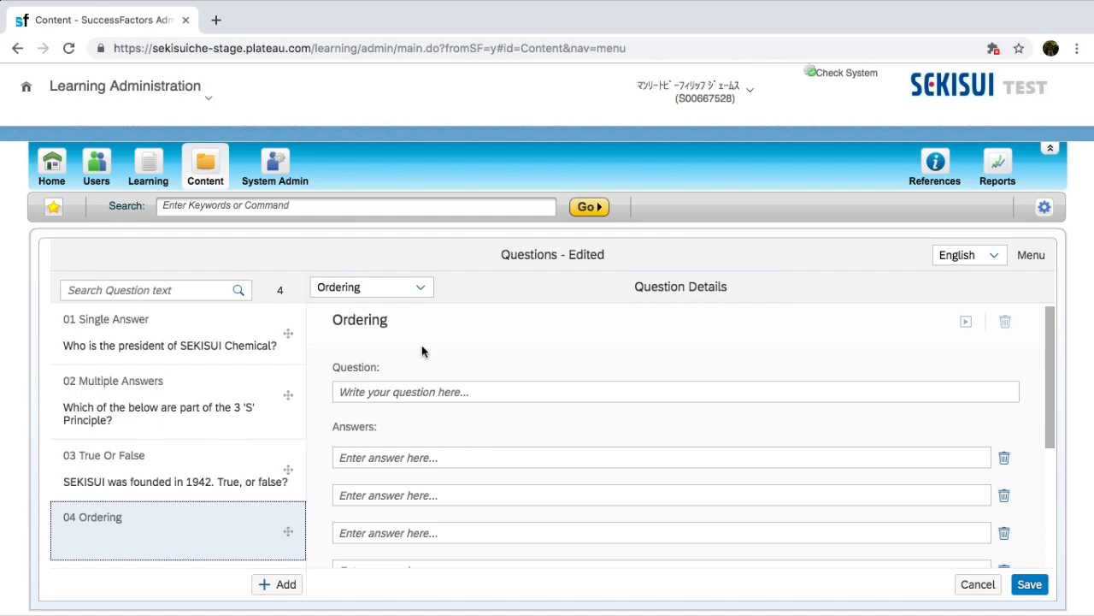
click(422, 391)
text(What )
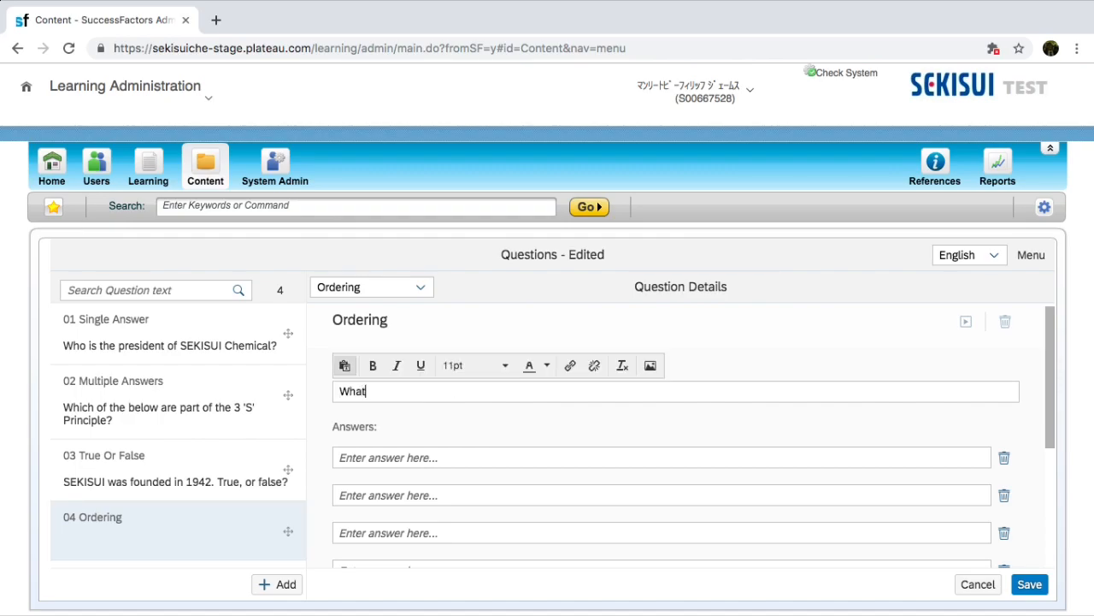
text(is the correct order of )
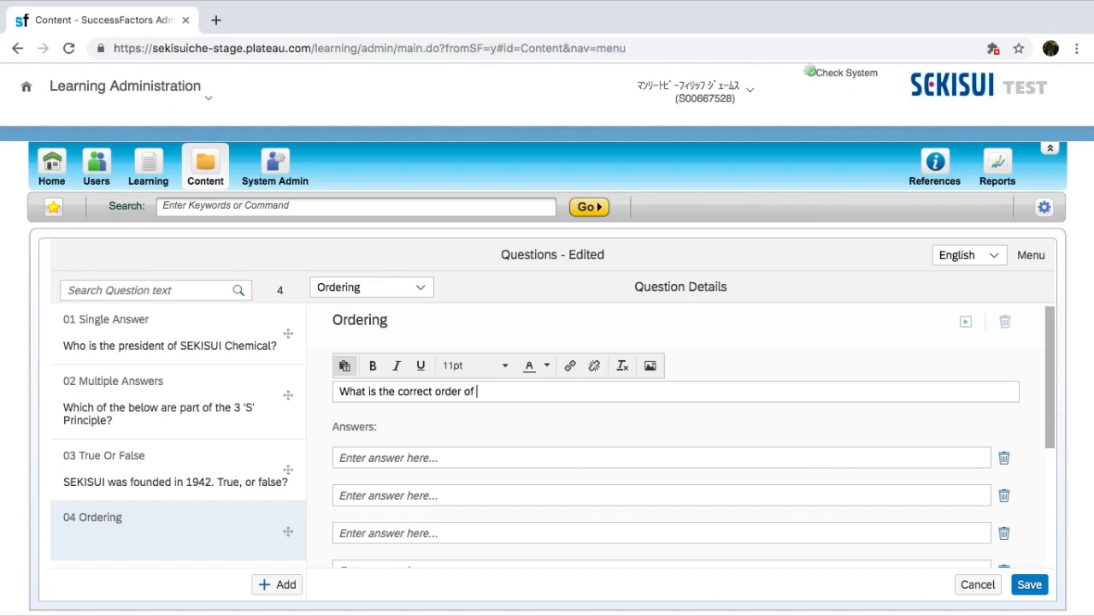
text(the 3 'S' principle?)
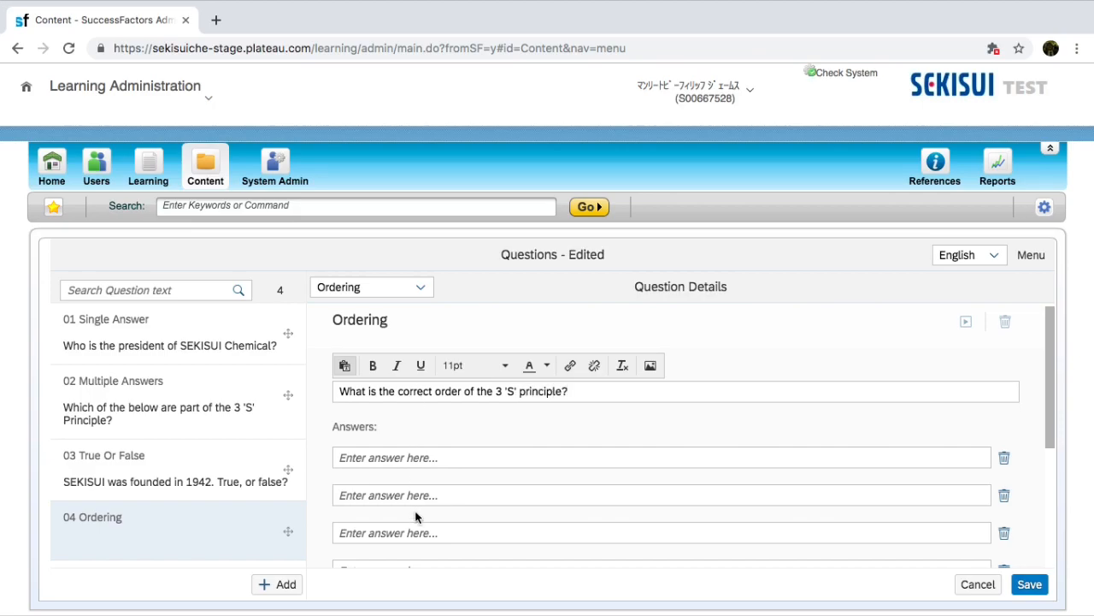
- Enter Service, Speed and Superiority, in that order, as the answers of the ordering question
click(406, 462)
text(Service)
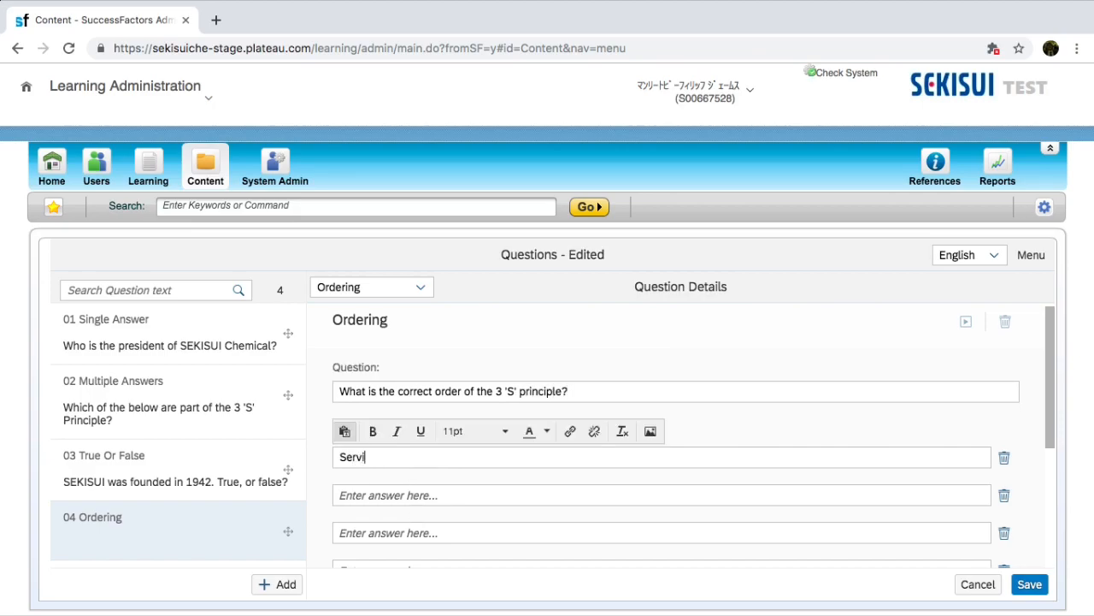
click(420, 496)
text(Speed)
click(419, 532)
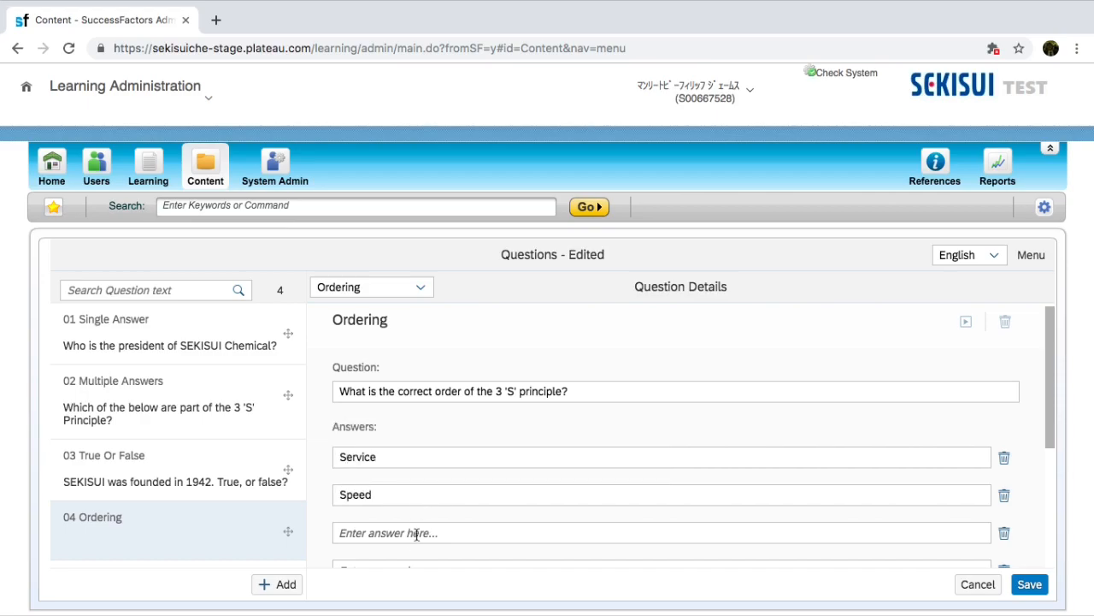
text(Superiority)
click(565, 391)
text((as based on))
key(BackSpace)
key(BackSpace)
key(BackSpace)
key(BackSpace)
key(BackSpace)
key(BackSpace)
key(BackSpace)
key(BackSpace)
key(BackSpace)
key(BackSpace)
key(BackSpace)
key(BackSpace)
key(BackSpace)
key(BackSpace)
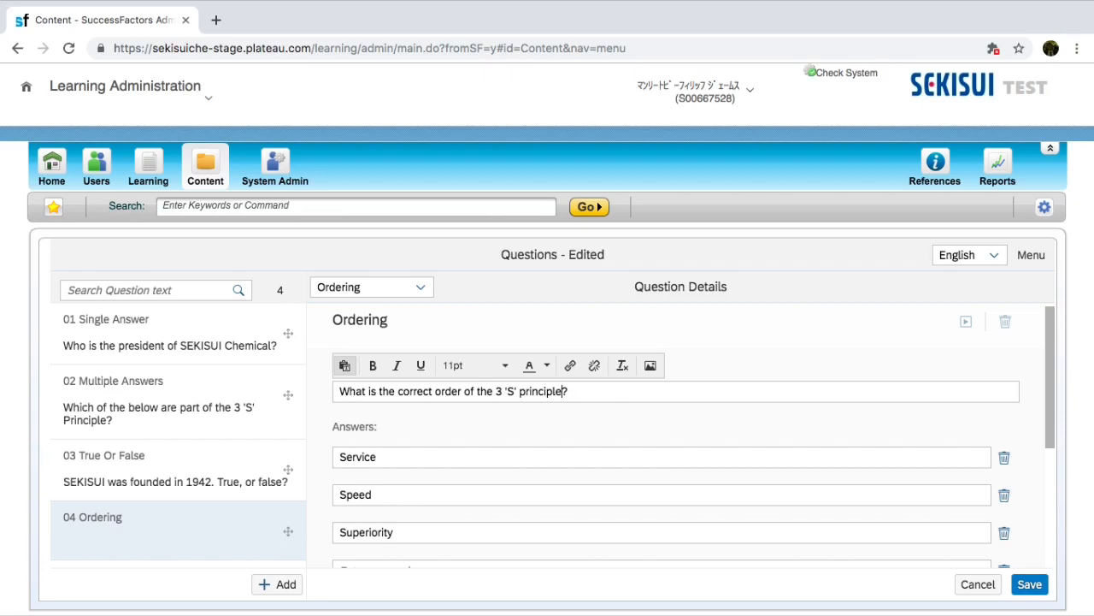
- Review the ordering question's answers and feedback texts, and save the question
scroll(557, 481, down, 5)
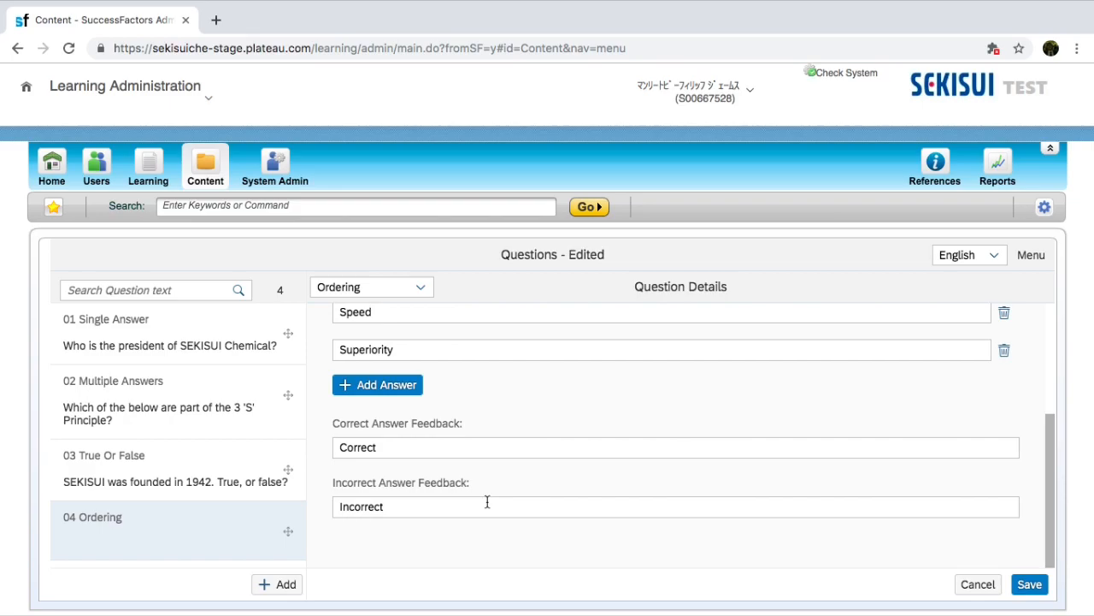
scroll(487, 502, up, 4)
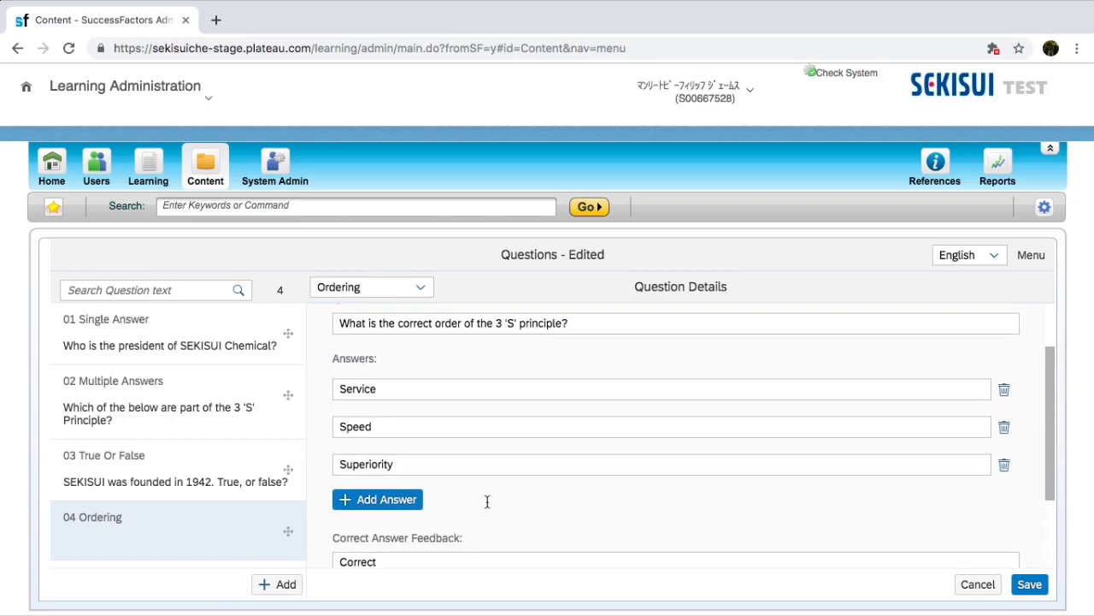
scroll(487, 502, up, 1)
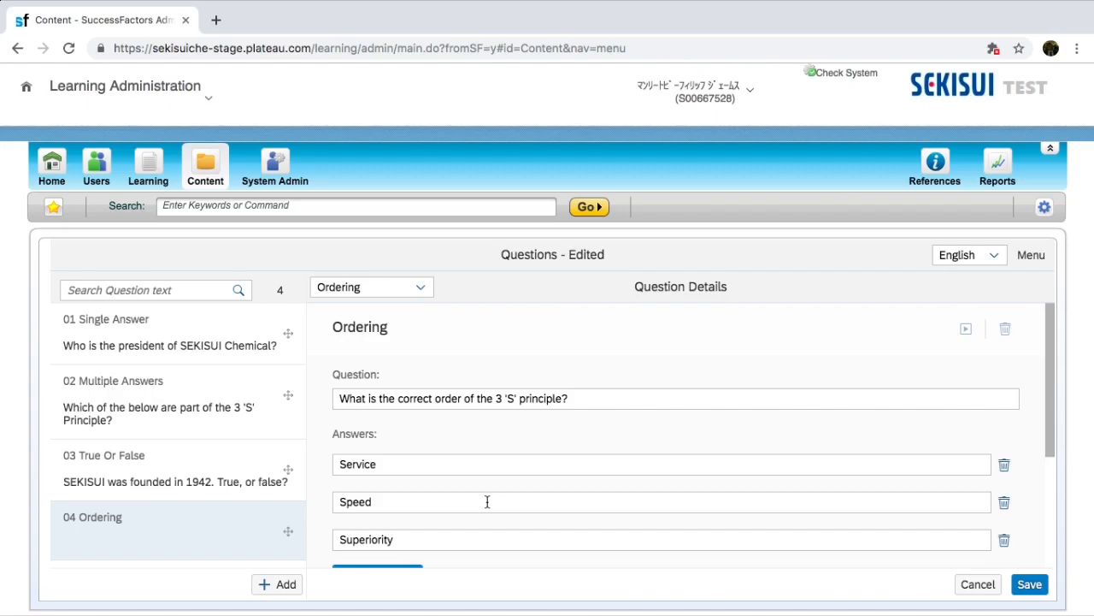
scroll(487, 502, down, 2)
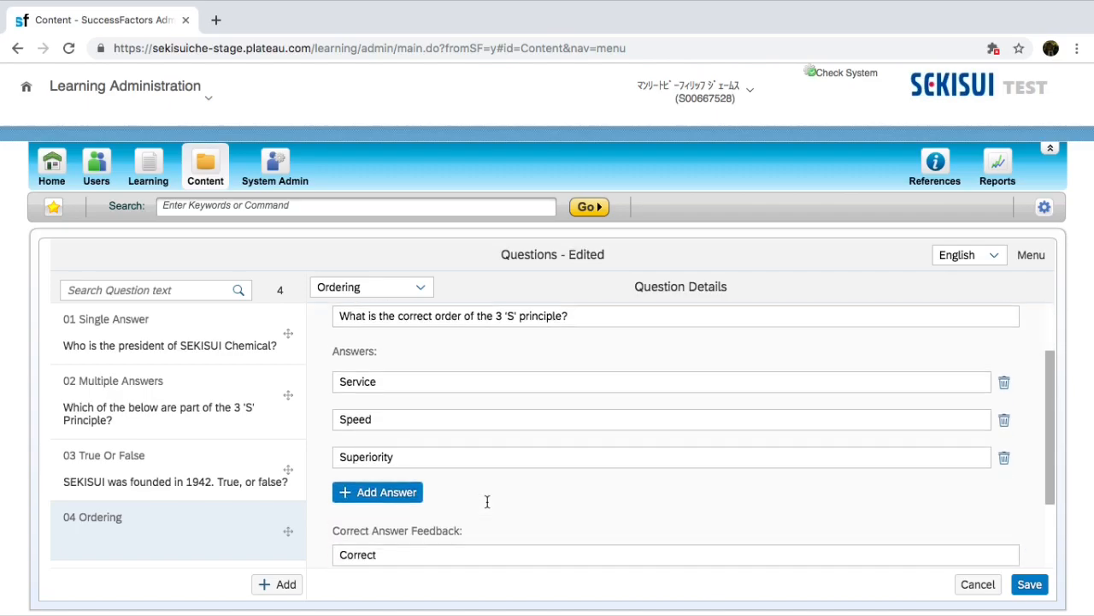
scroll(486, 500, down, 1)
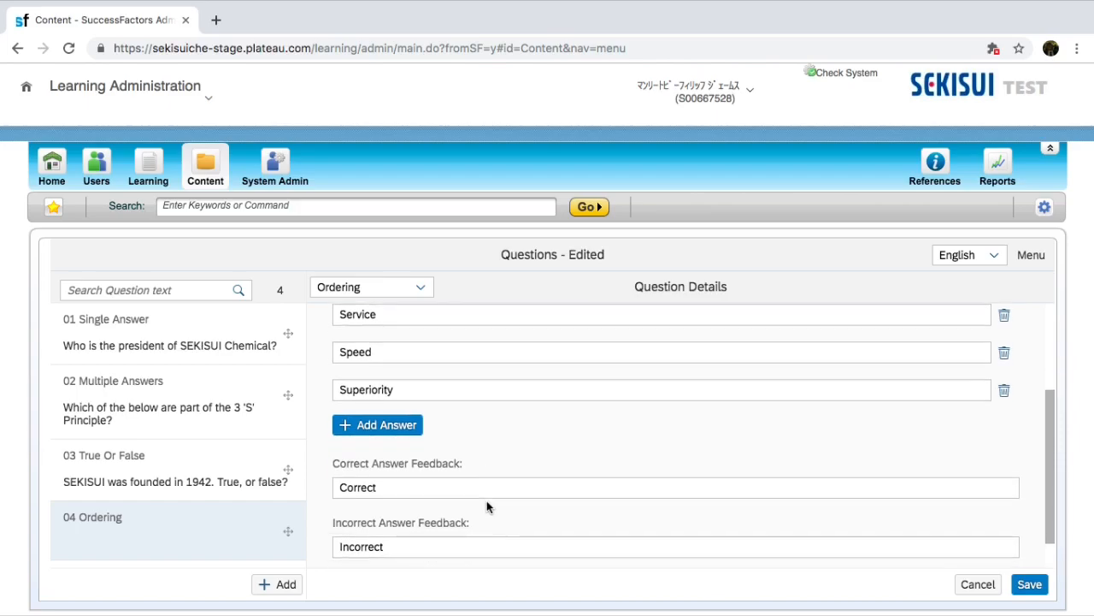
click(1034, 589)
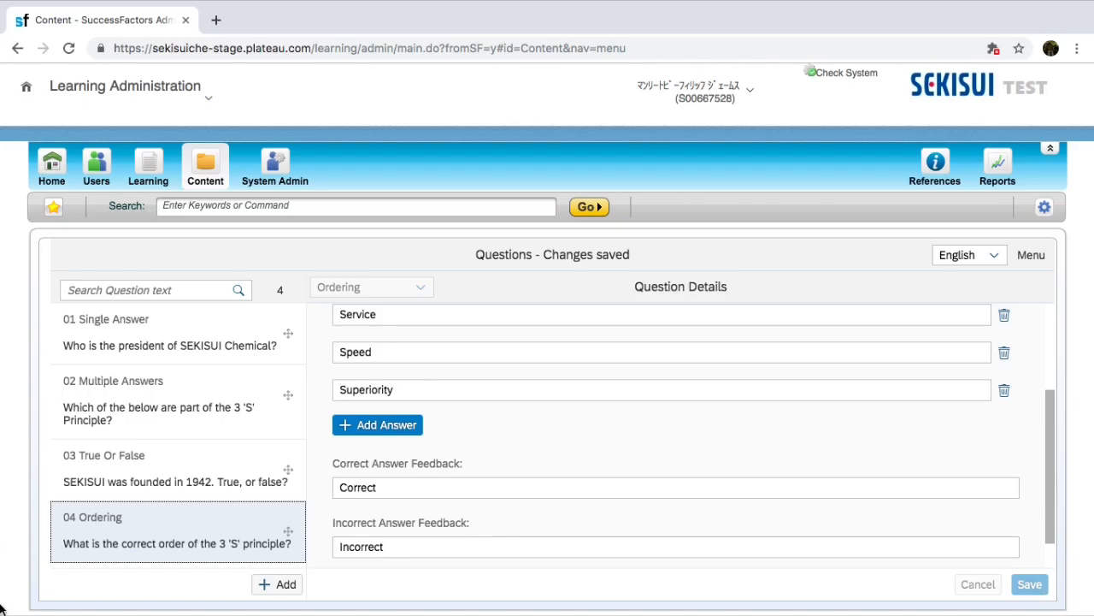
- Add a fill-in-the-blank question reading "SEKISUI celebrated it's __ anniversary on March 3rd, 2017."
click(279, 585)
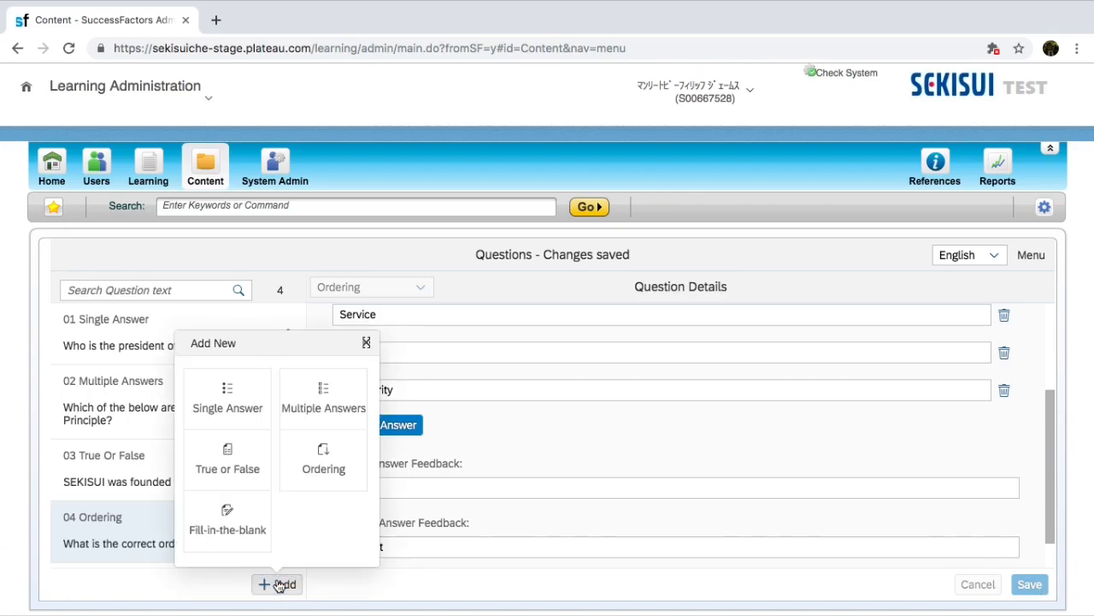
click(249, 533)
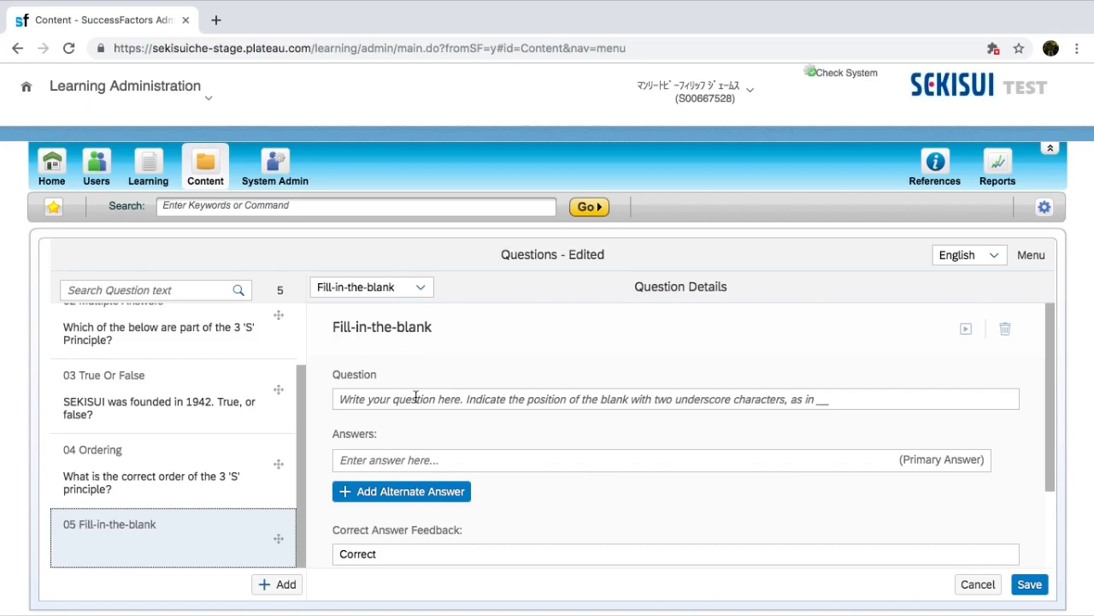
click(415, 398)
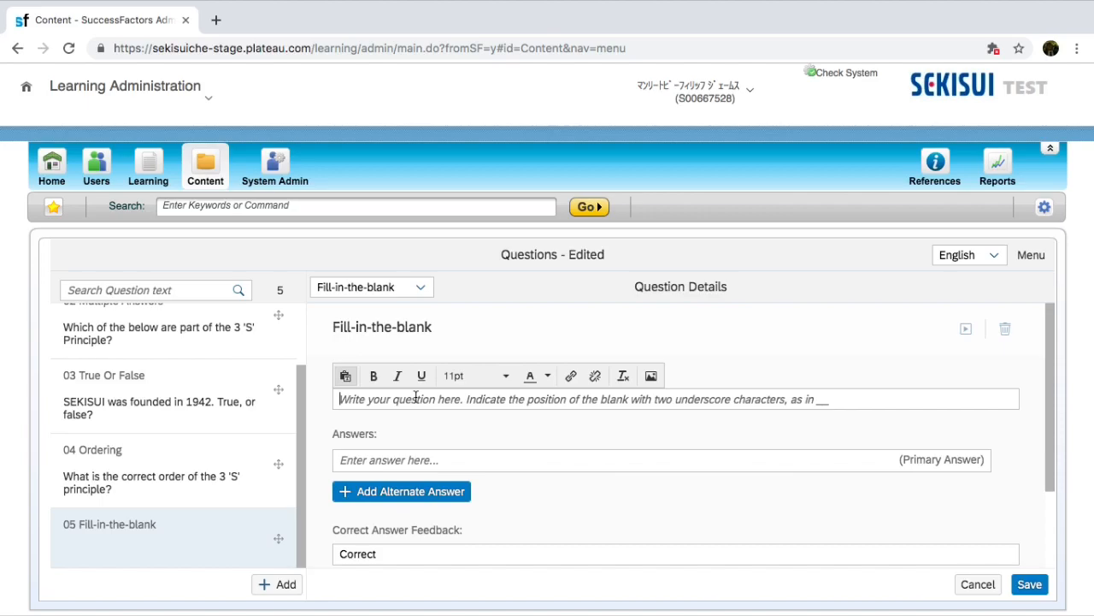
text(SEKISUI cele)
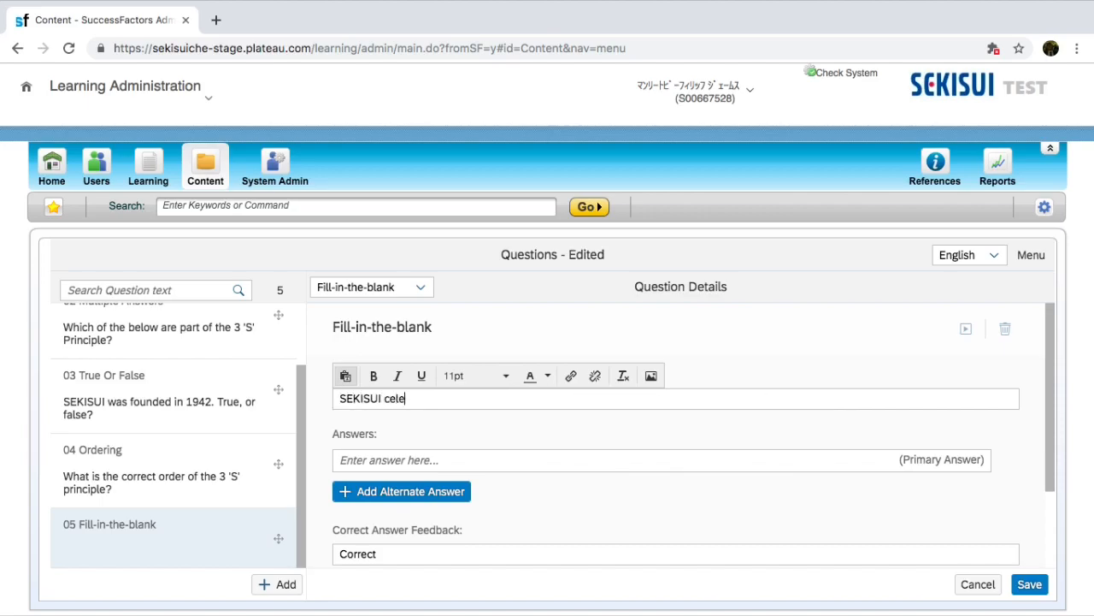
text(brated it's __ anniversary)
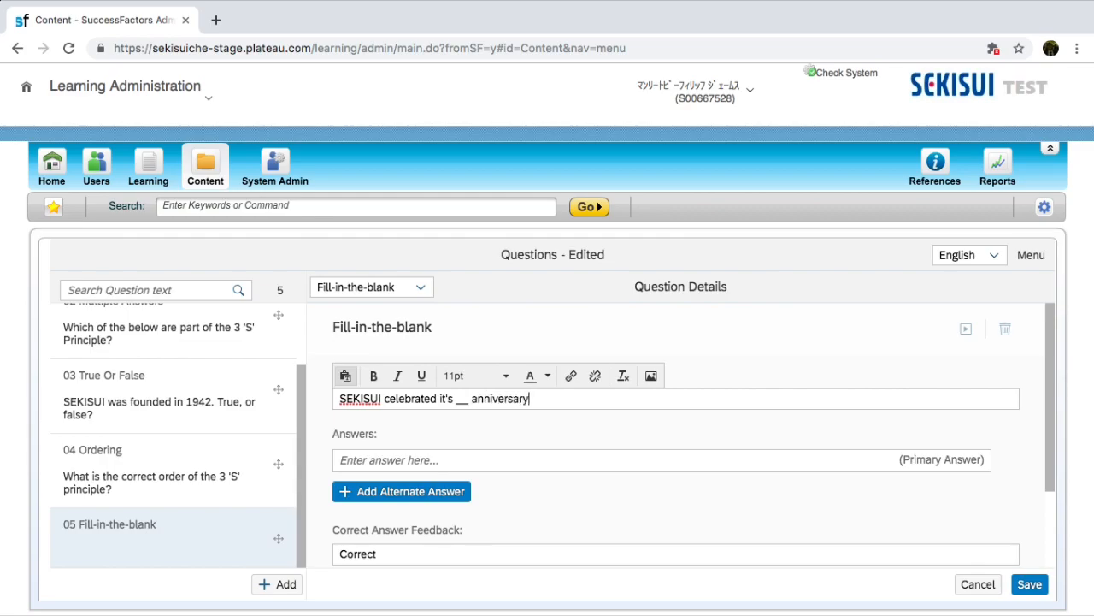
text( on March 3rd, 2017)
- Enter 70th as the primary answer and seventieth as an alternate answer to the fill-in-the-blank question, and save it
click(373, 459)
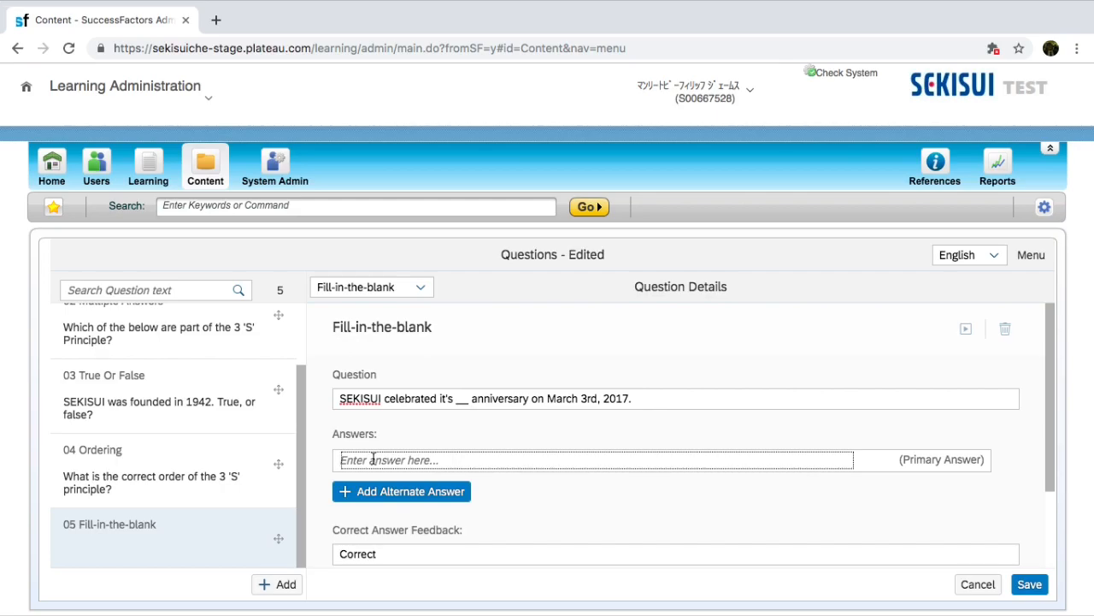
text(70)
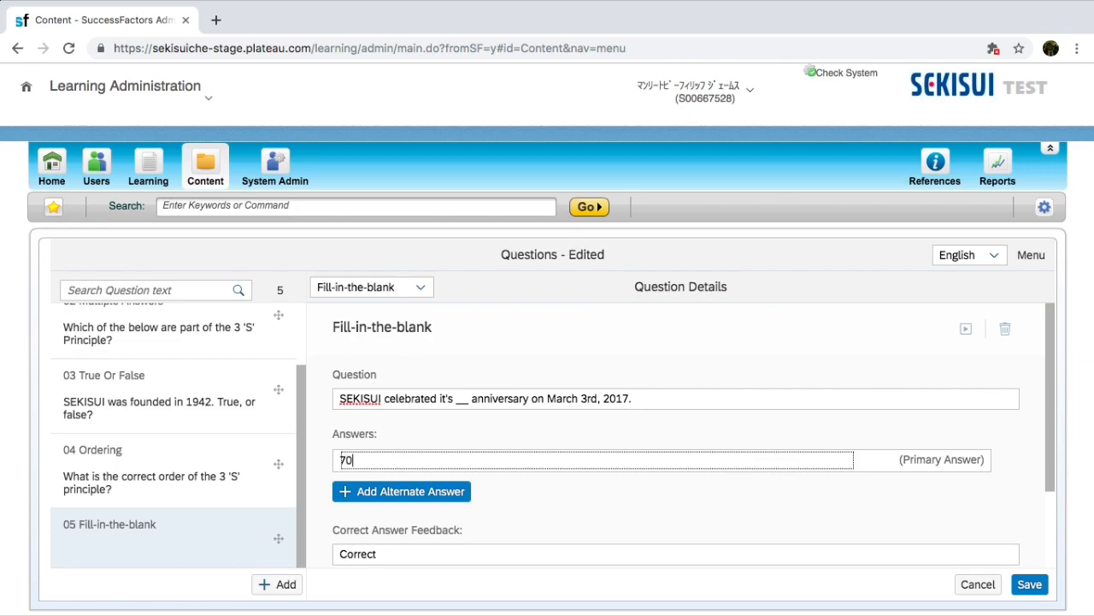
text(th)
click(502, 500)
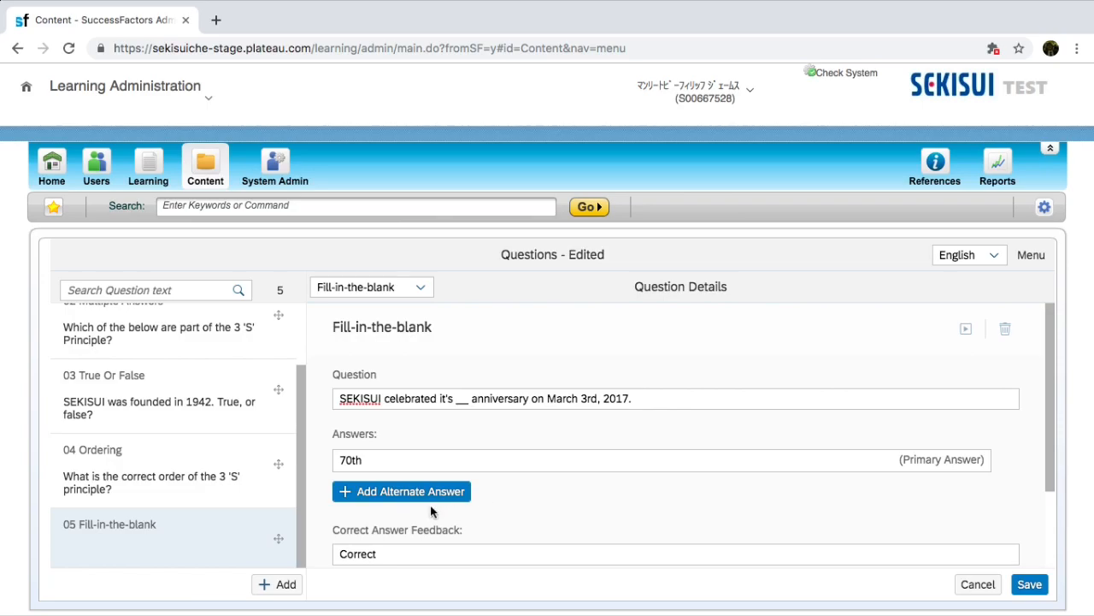
click(399, 494)
click(396, 490)
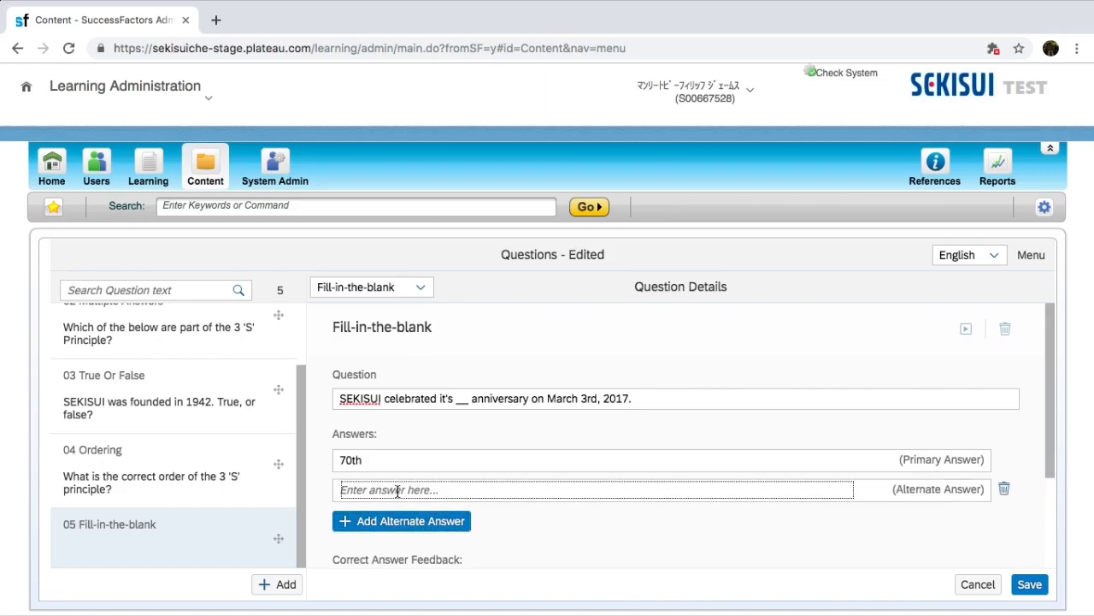
text(seventieth)
click(556, 542)
scroll(611, 513, down, 3)
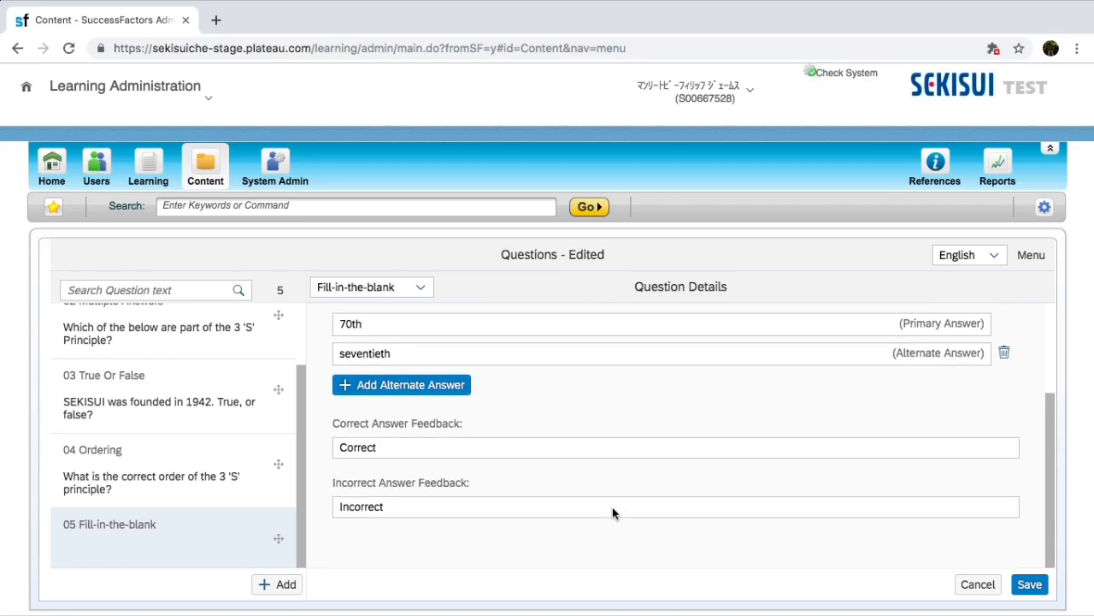
click(1036, 586)
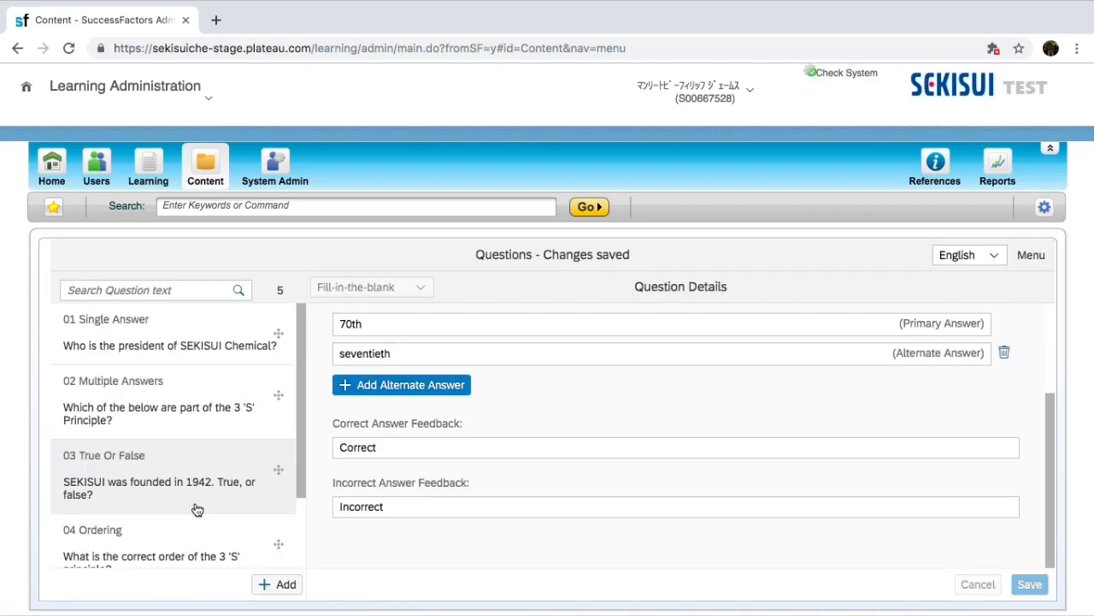
- Enable Randomize Questions under the quiz behavior in Example Quiz's global settings and save the settings
click(1038, 262)
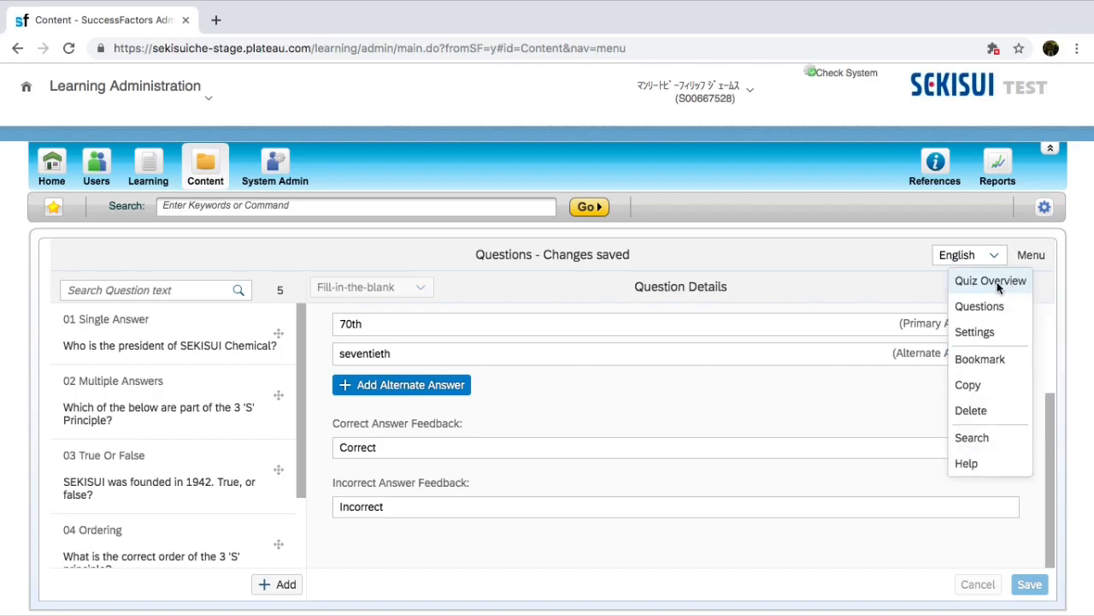
click(997, 288)
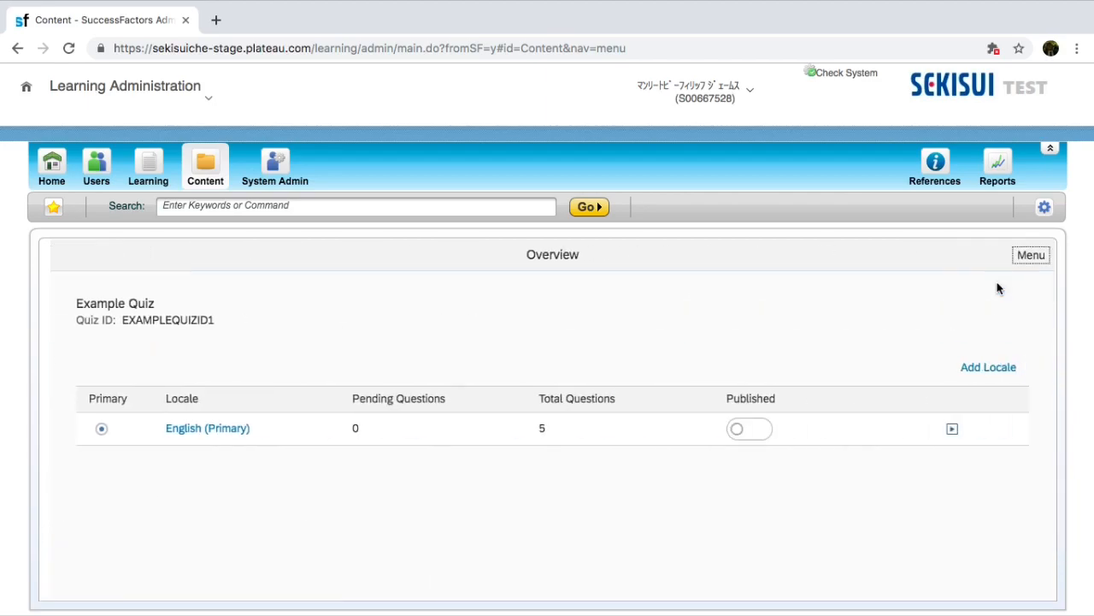
click(1031, 255)
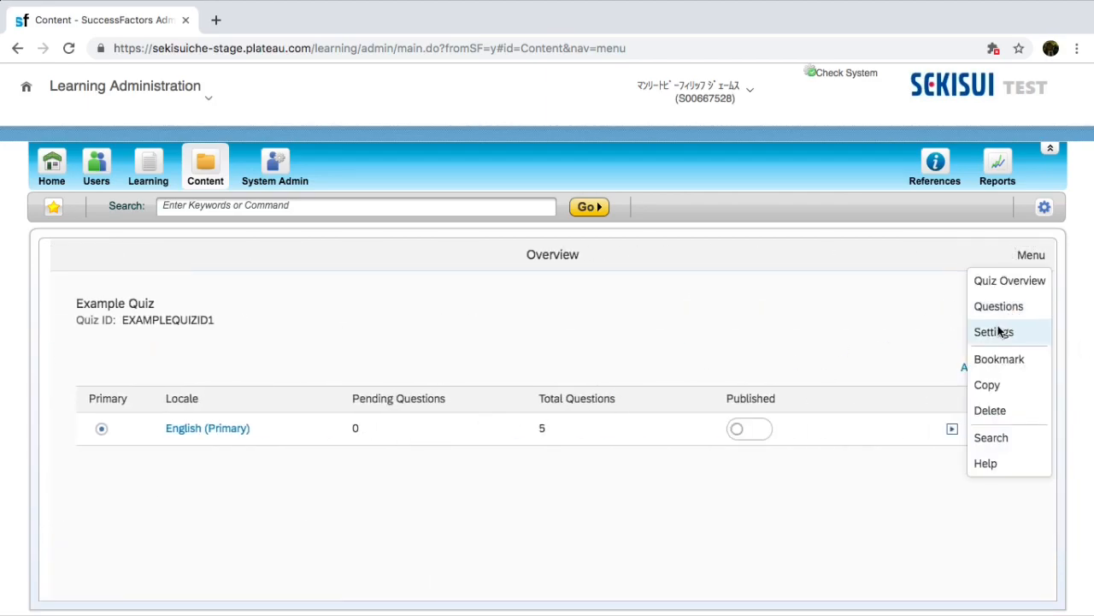
click(992, 335)
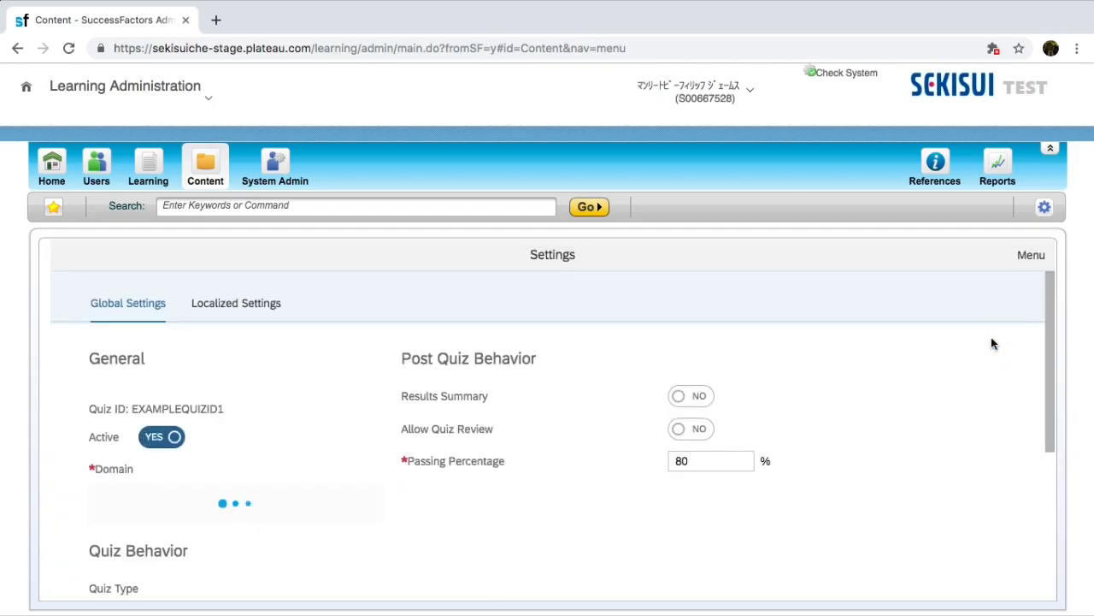
scroll(369, 490, down, 1)
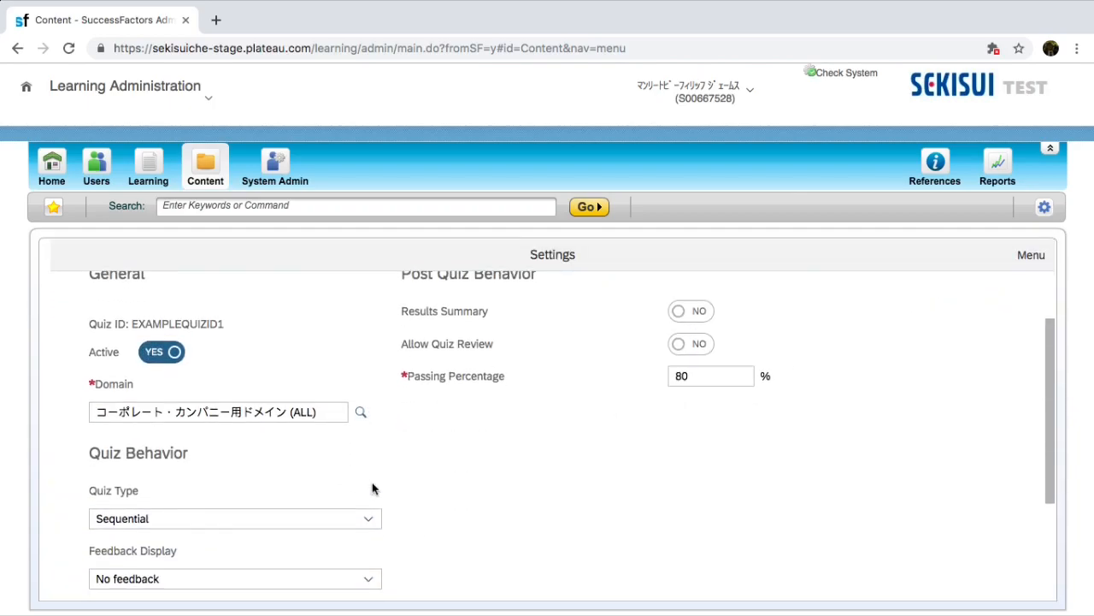
scroll(372, 488, down, 2)
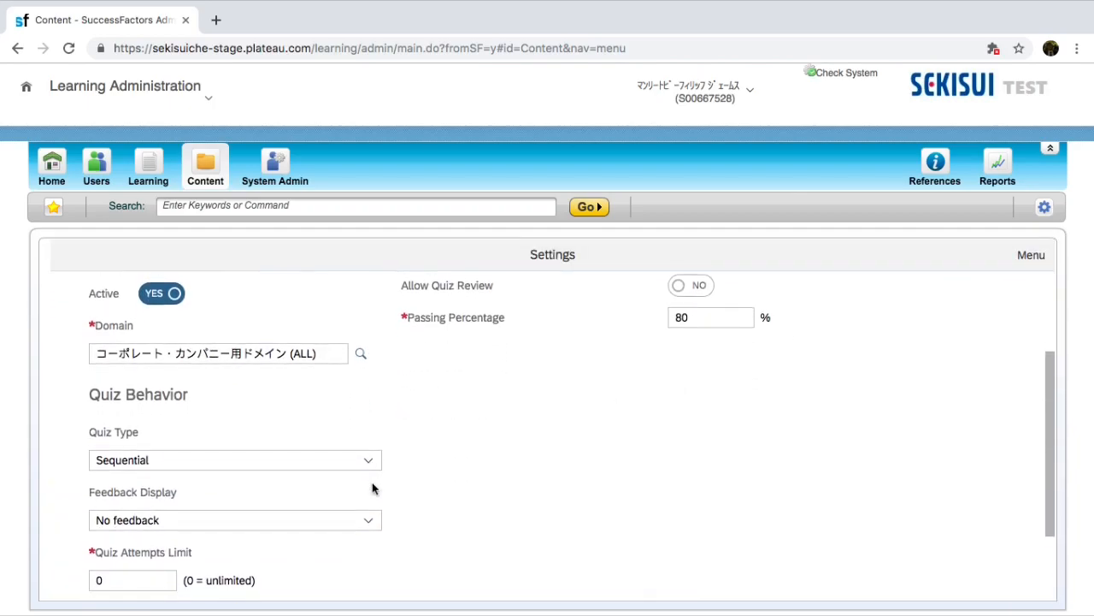
scroll(372, 489, down, 1)
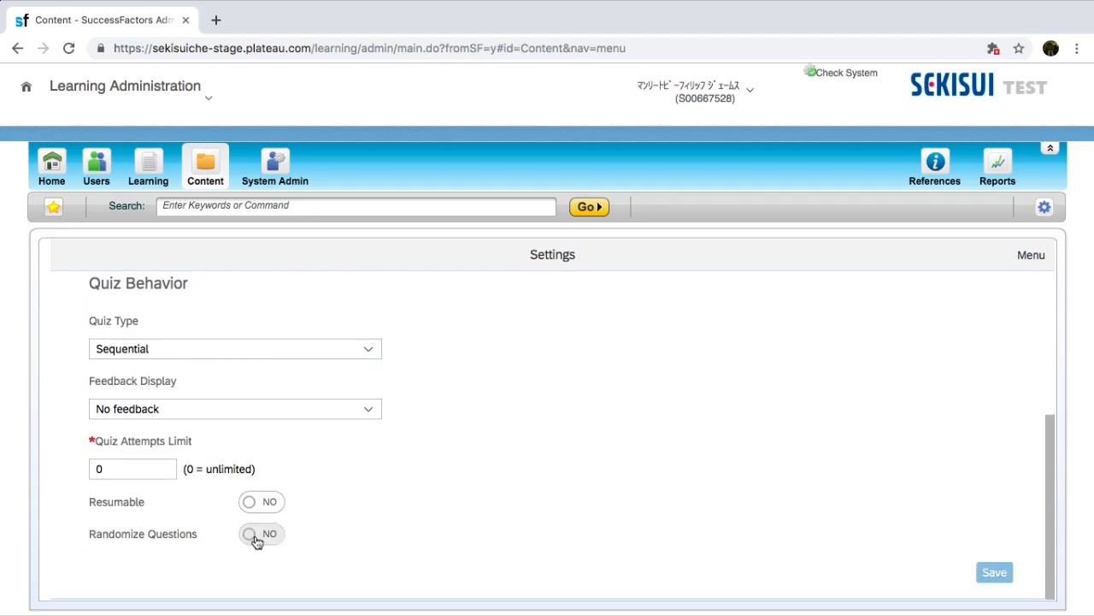
click(368, 350)
click(471, 359)
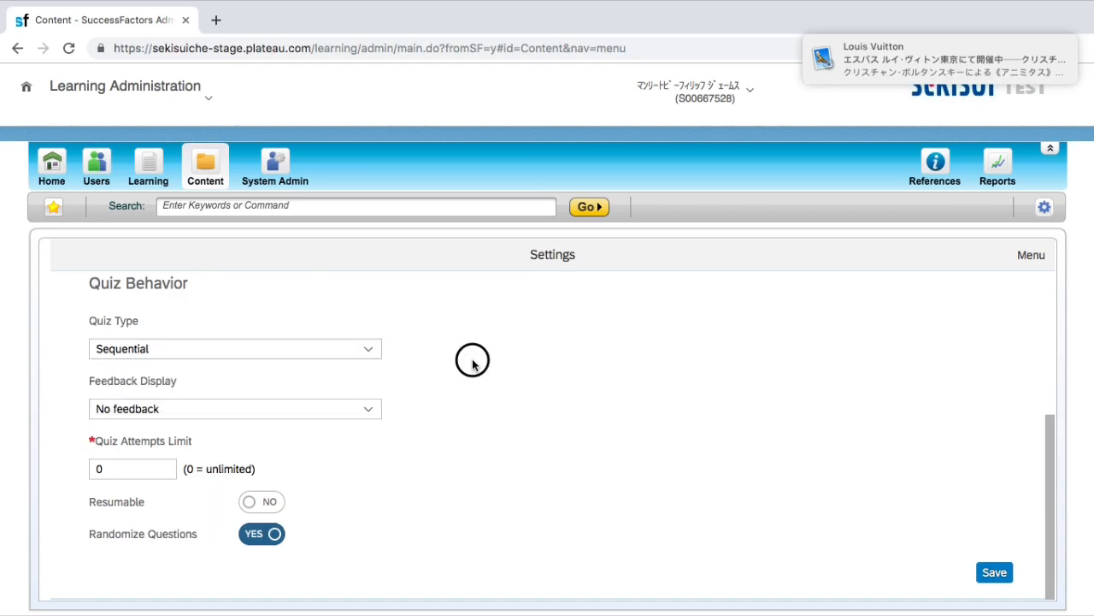
click(995, 572)
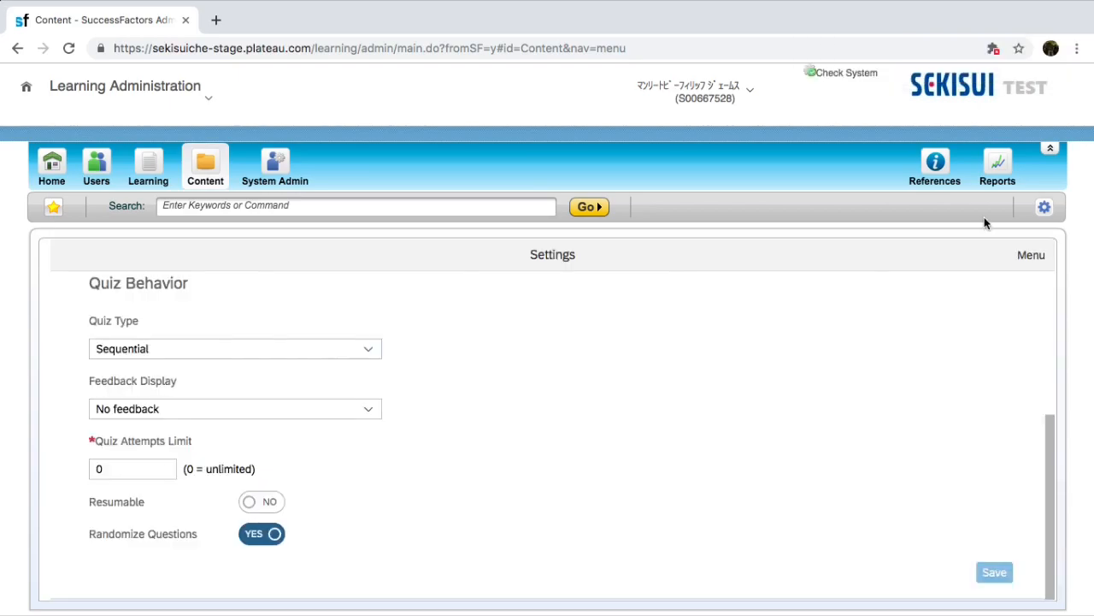
- Return to the quiz overview, open a preview of the English (Primary) locale and start the quiz
click(1028, 255)
click(1012, 285)
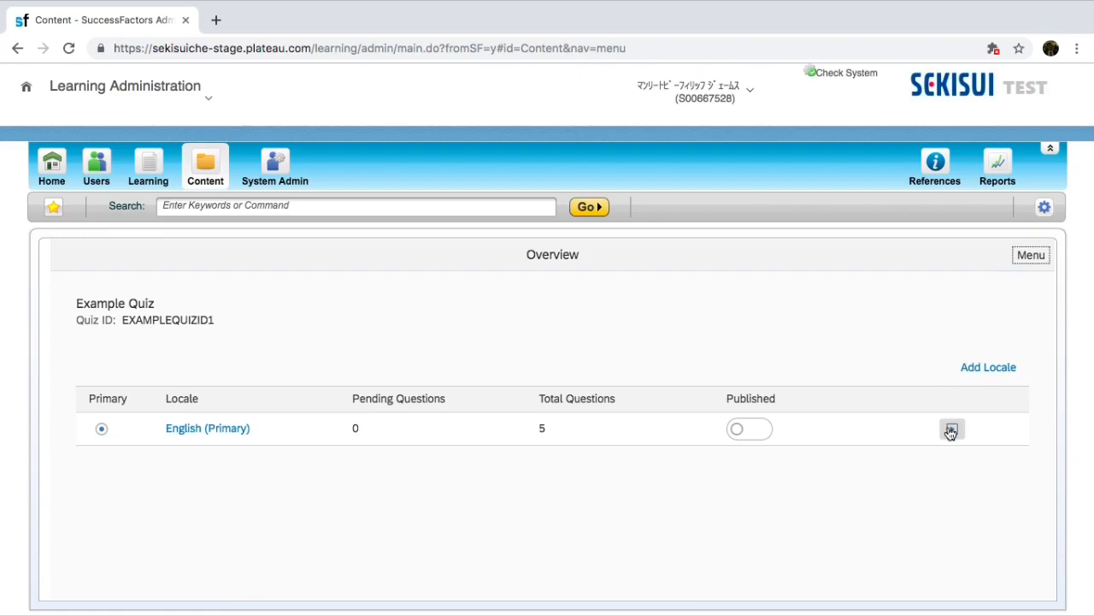
click(953, 432)
click(954, 435)
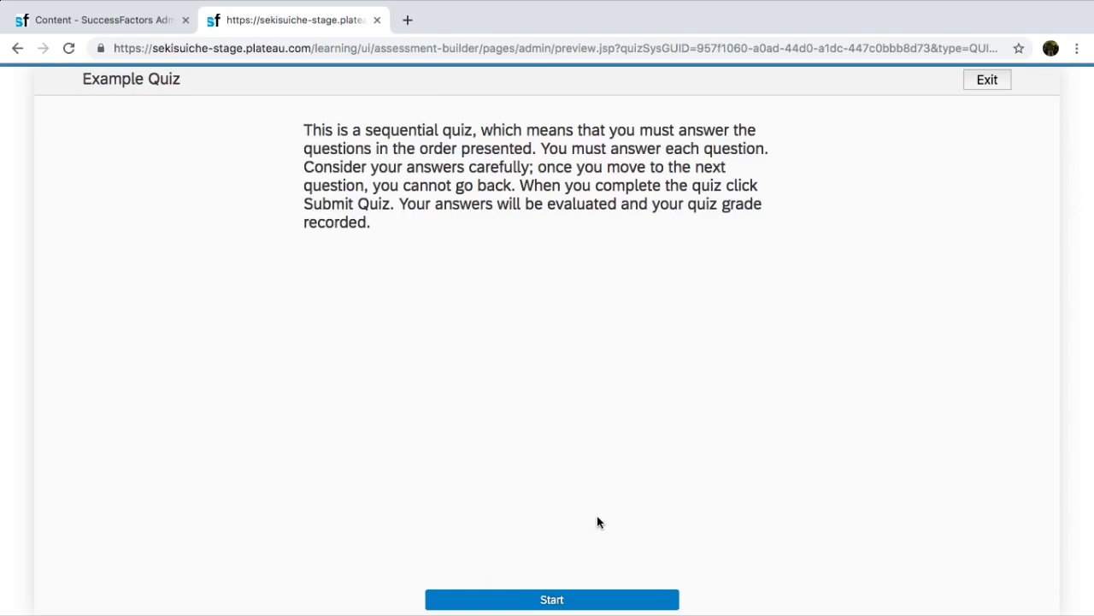
click(557, 601)
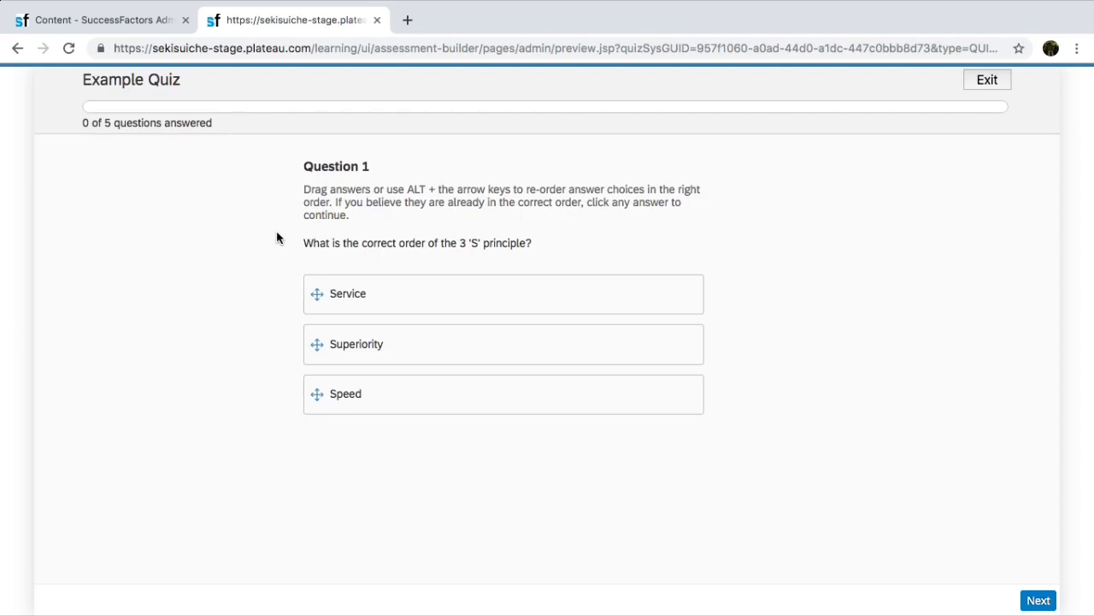
- Move Speed above Superiority in the ordering question and answer the company president question with the last listed name
drag(378, 404, 376, 351)
click(1034, 601)
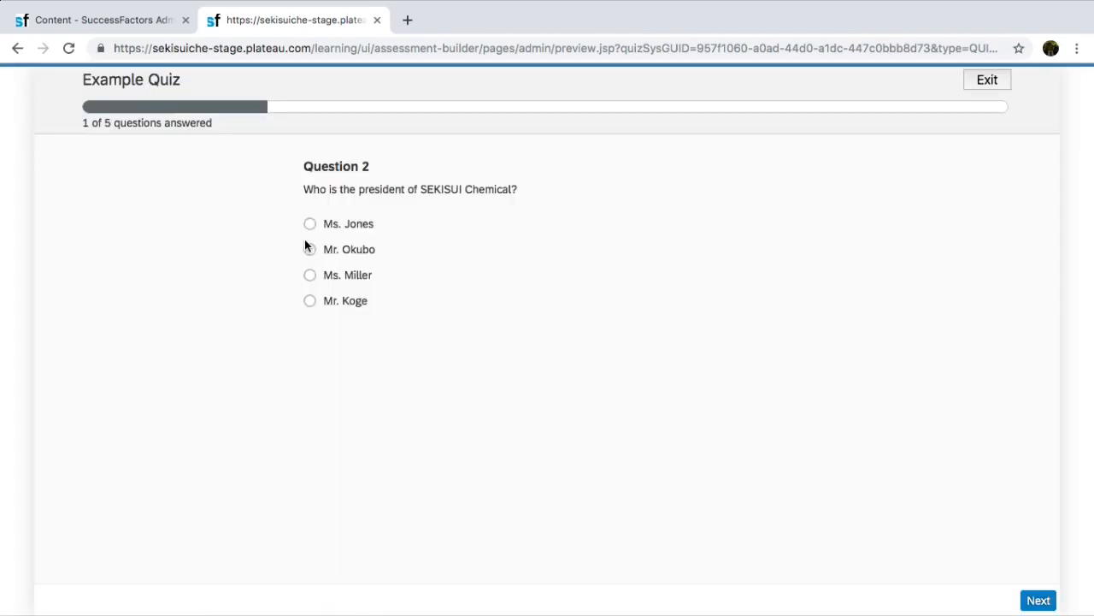
click(309, 301)
click(1038, 600)
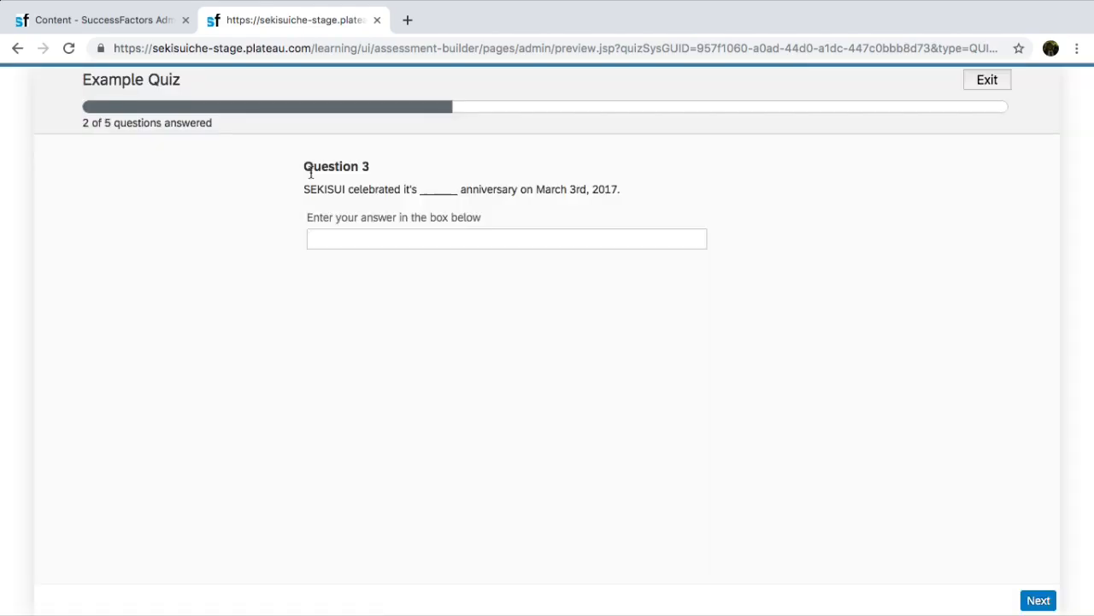
- Answer the anniversary question with 70th and select Speed in the 3 'S' Principle multiple-answer question, advancing to the last question
click(333, 235)
text(70th)
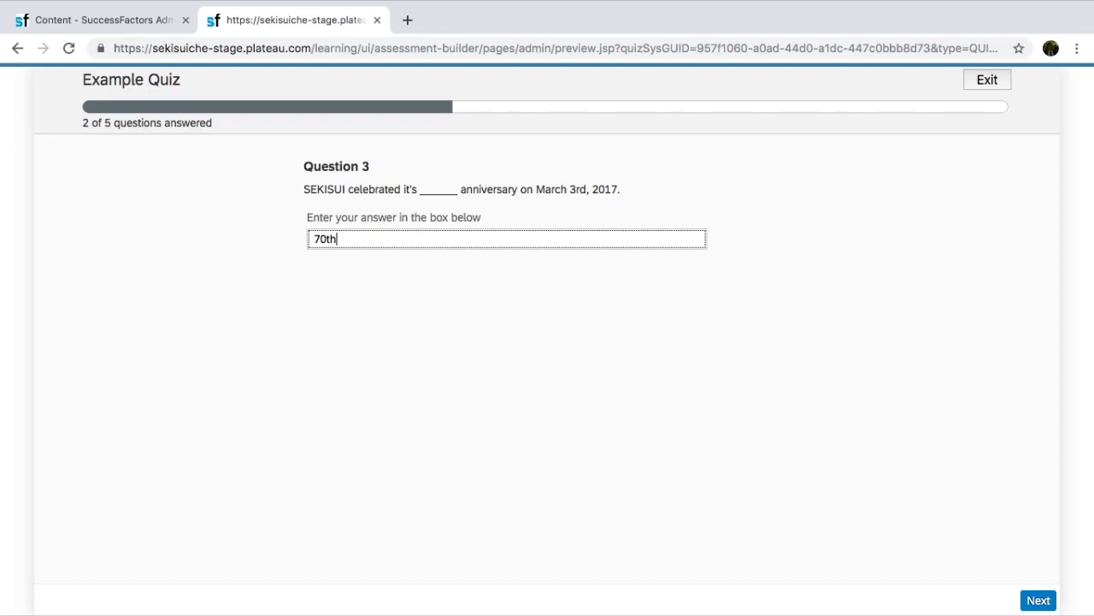
click(1032, 599)
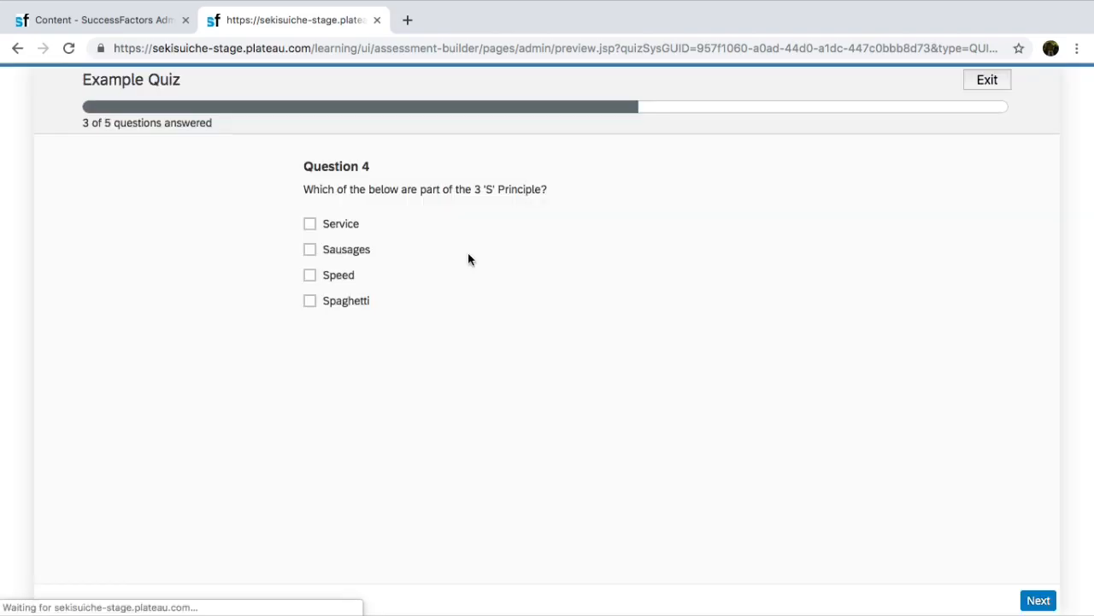
click(310, 275)
click(1037, 599)
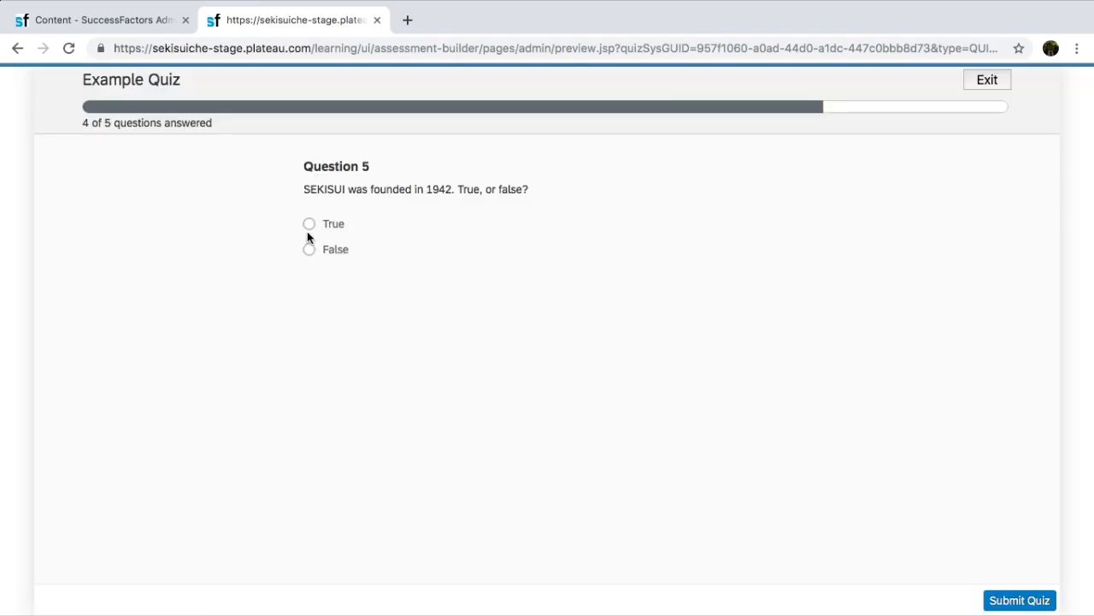
- Answer False to the 1942 founding question, submit the quiz and exit the preview
click(309, 249)
click(1039, 598)
click(688, 390)
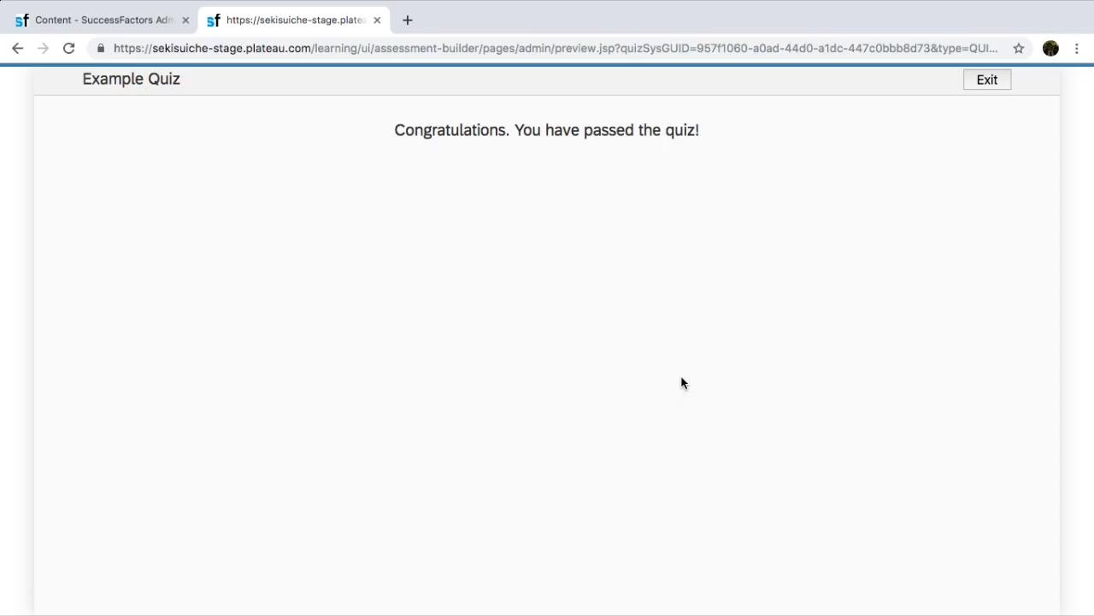
click(989, 81)
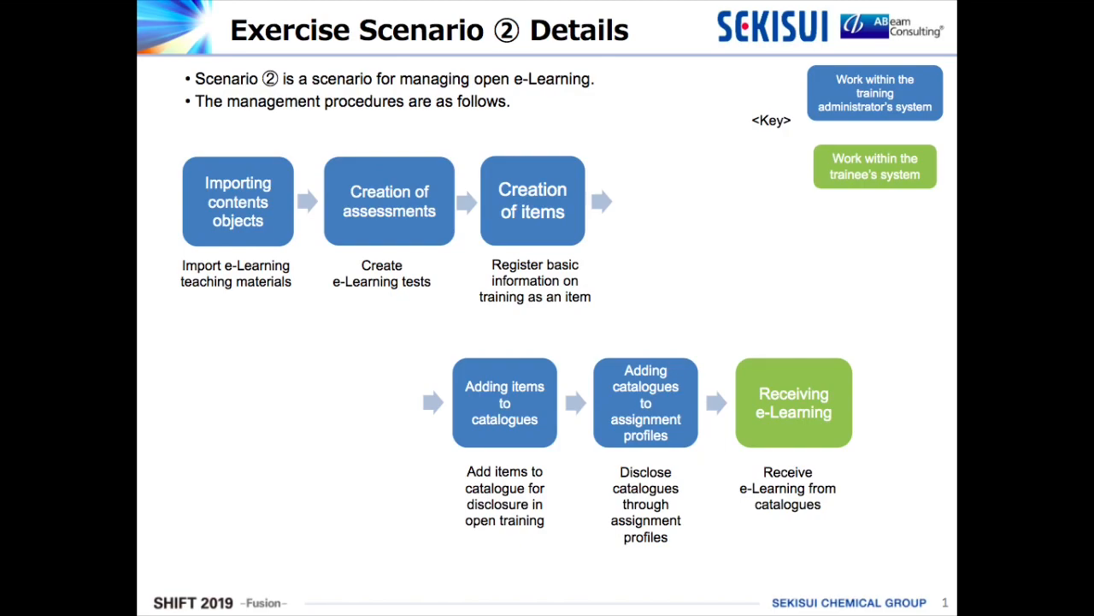
key(Right)
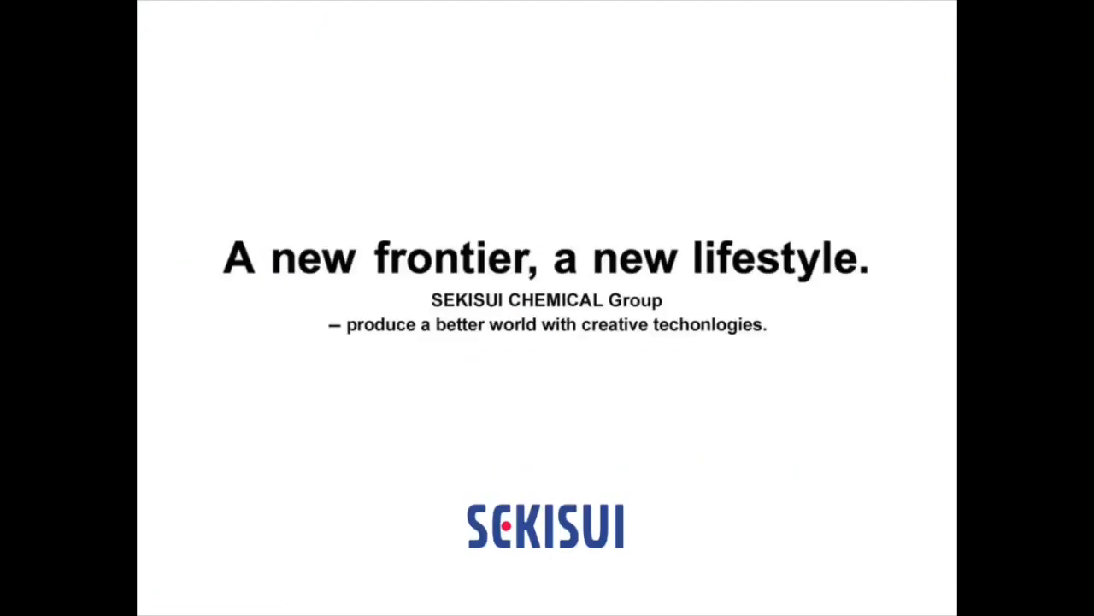